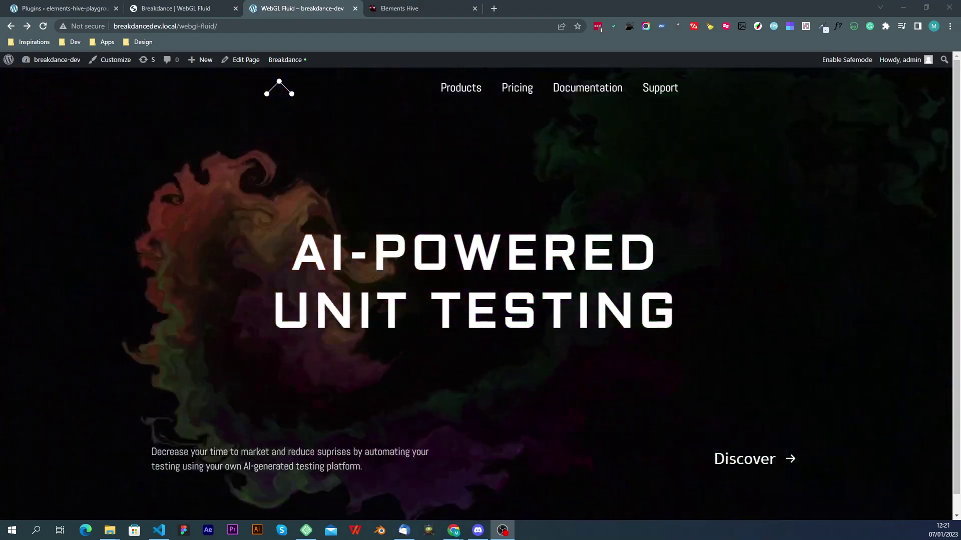
Step: Confirm Breakdance and Elements Hive are installed, then go to the WebGL Fluid page's builder tab
{"action": "key", "text": "ctrl+1"}
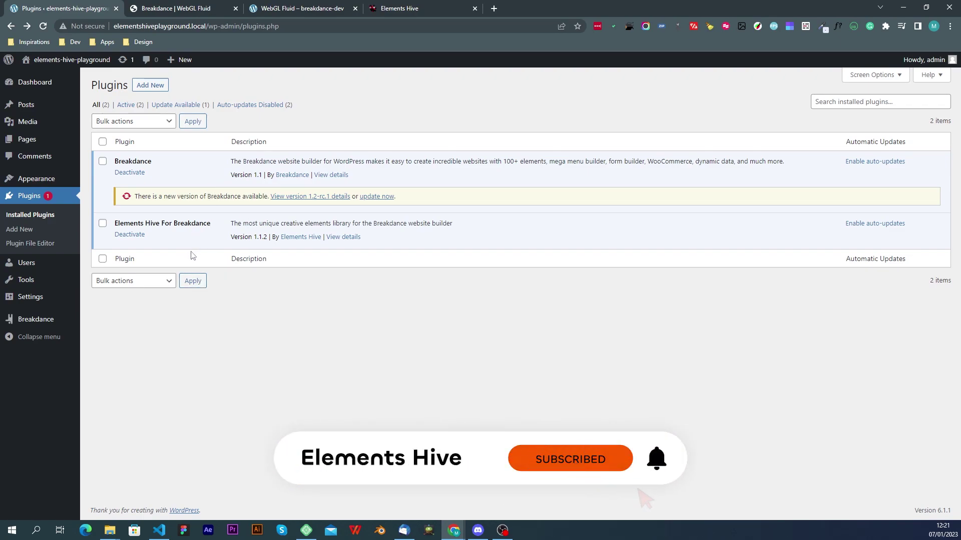
{"action": "left_click", "coordinate": [195, 10]}
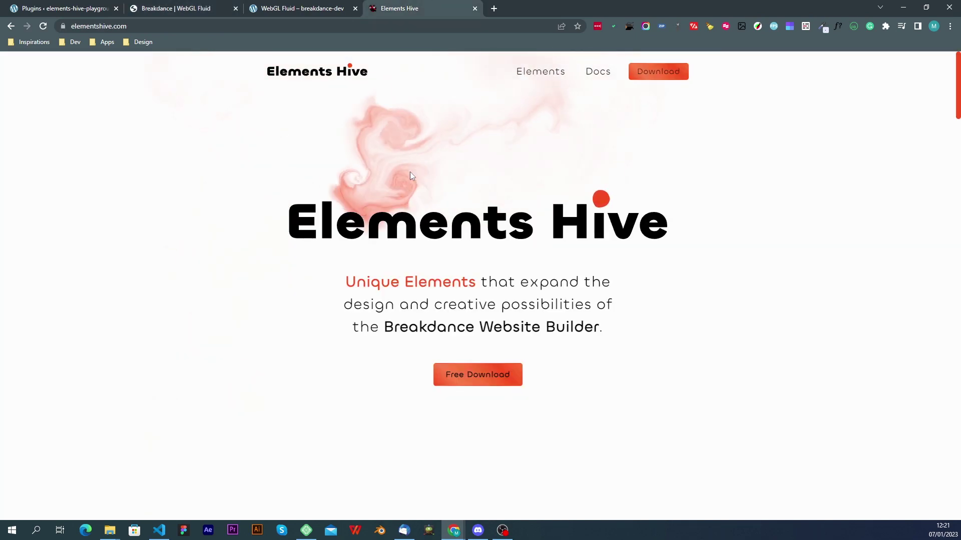
Step: Open the Elements Hive Docs and go to the WebGL Fluid documentation page
{"action": "left_click", "coordinate": [591, 74]}
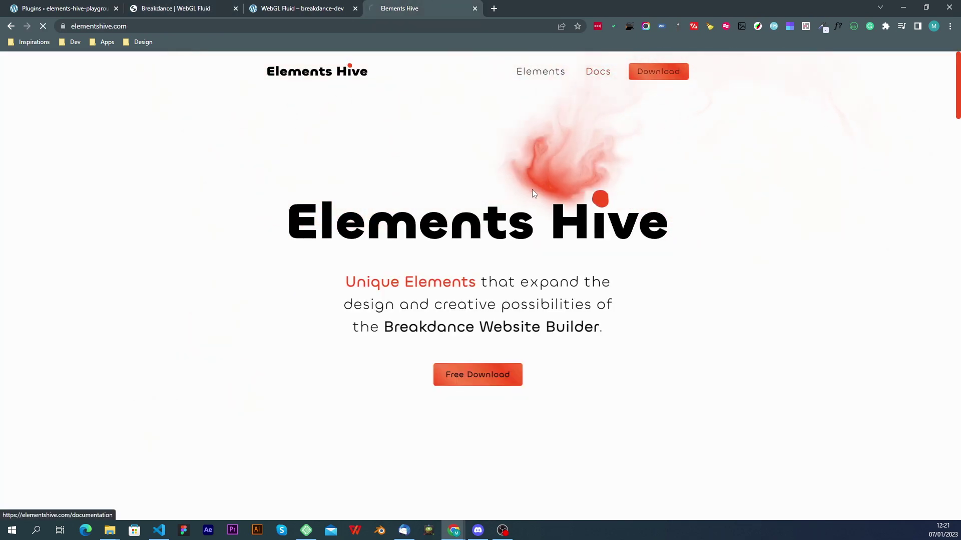
{"action": "scroll", "coordinate": [515, 250], "scroll_direction": "down", "scroll_amount": 6}
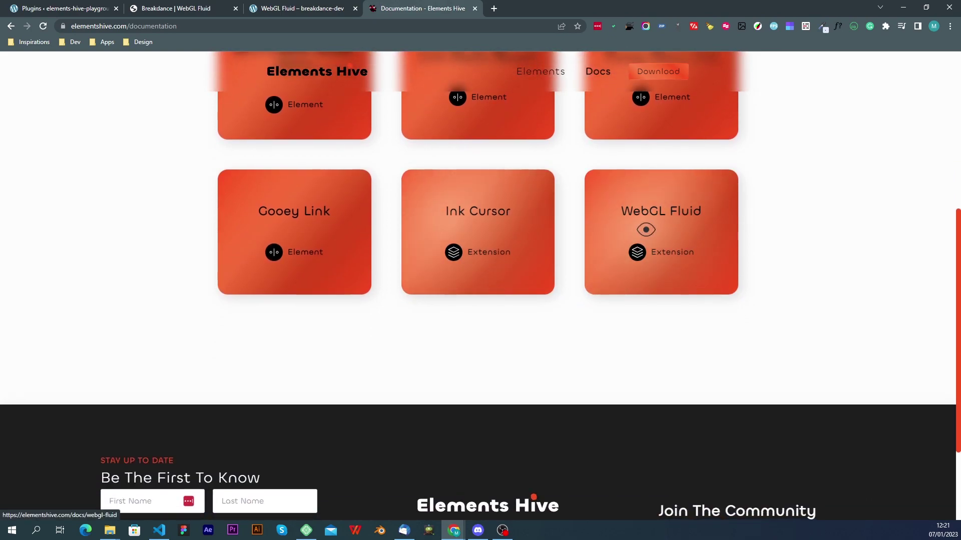
{"action": "left_click", "coordinate": [645, 230]}
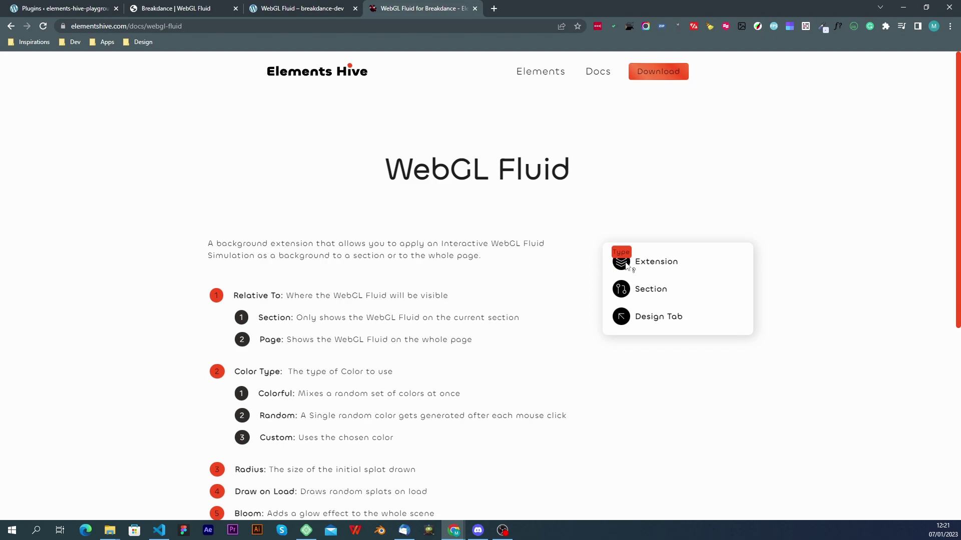
{"action": "mouse_move", "coordinate": [620, 295]}
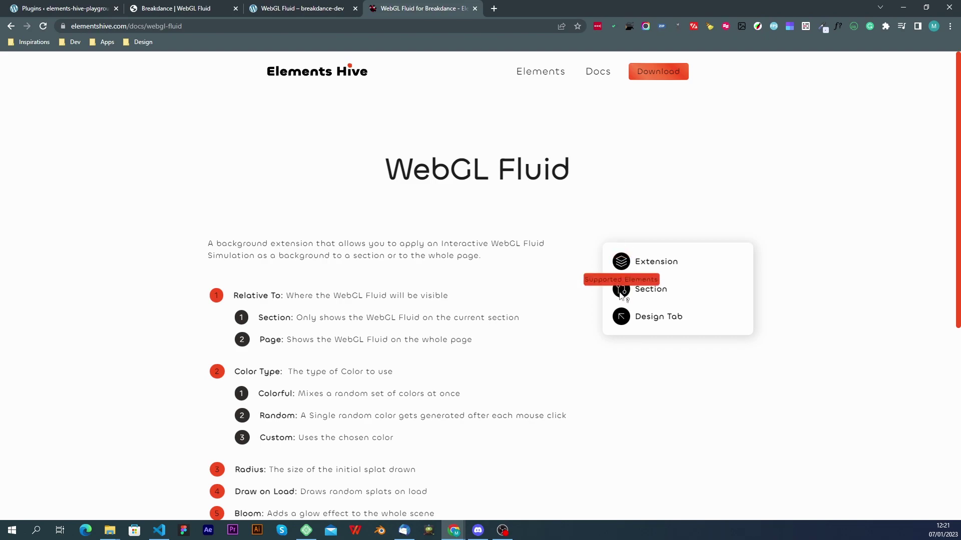
{"action": "mouse_move", "coordinate": [622, 320]}
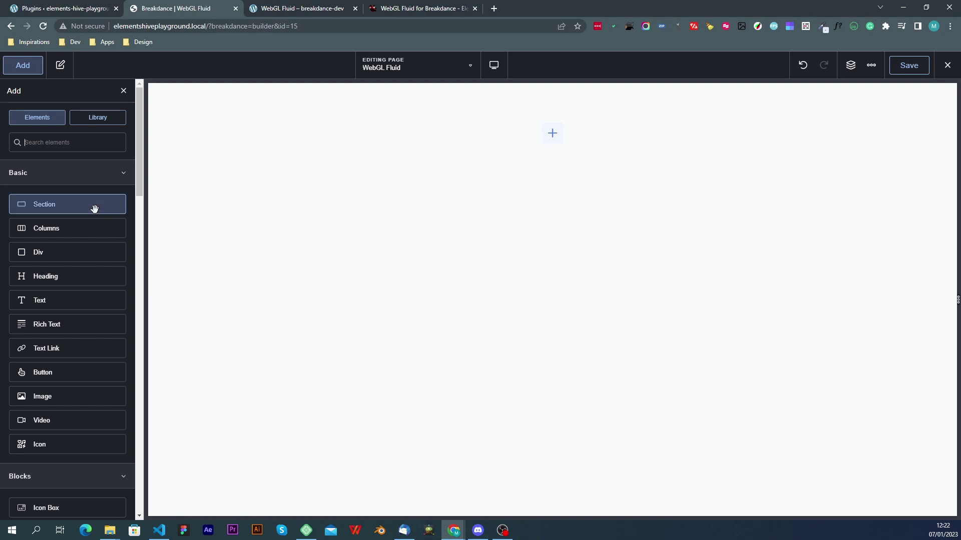
Step: Add a section with viewport height, centred content and a black #000000 background
{"action": "left_click", "coordinate": [93, 204]}
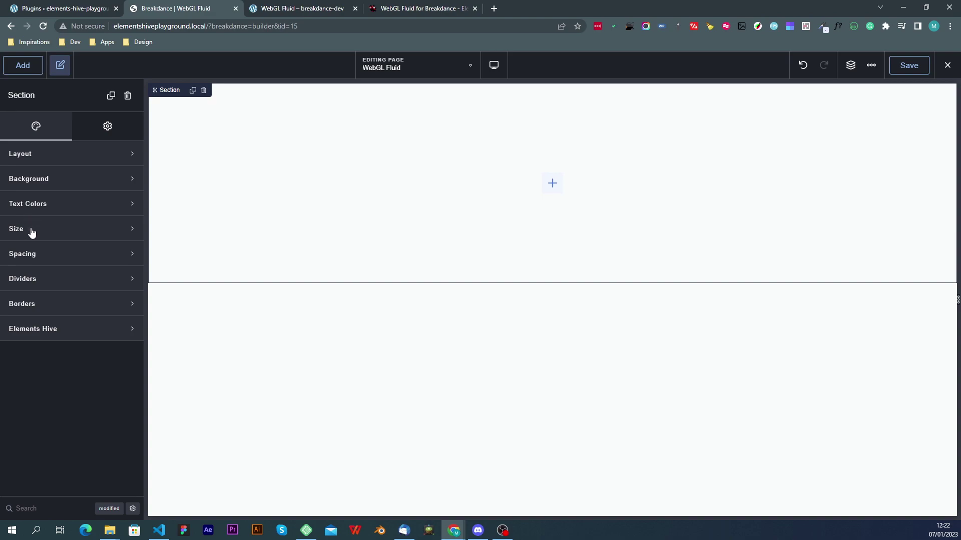
{"action": "left_click", "coordinate": [74, 236]}
{"action": "left_click", "coordinate": [91, 255]}
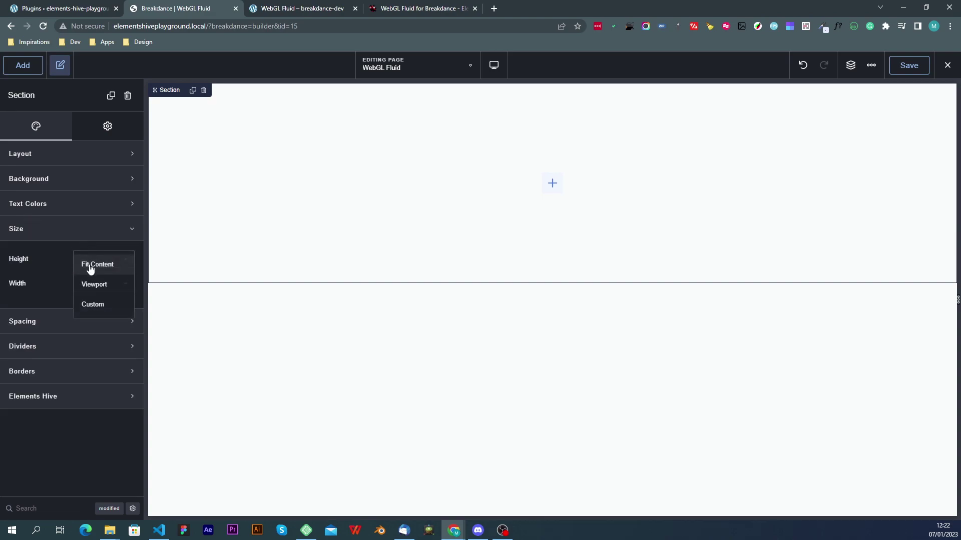
{"action": "left_click", "coordinate": [96, 285]}
{"action": "left_click", "coordinate": [67, 159]}
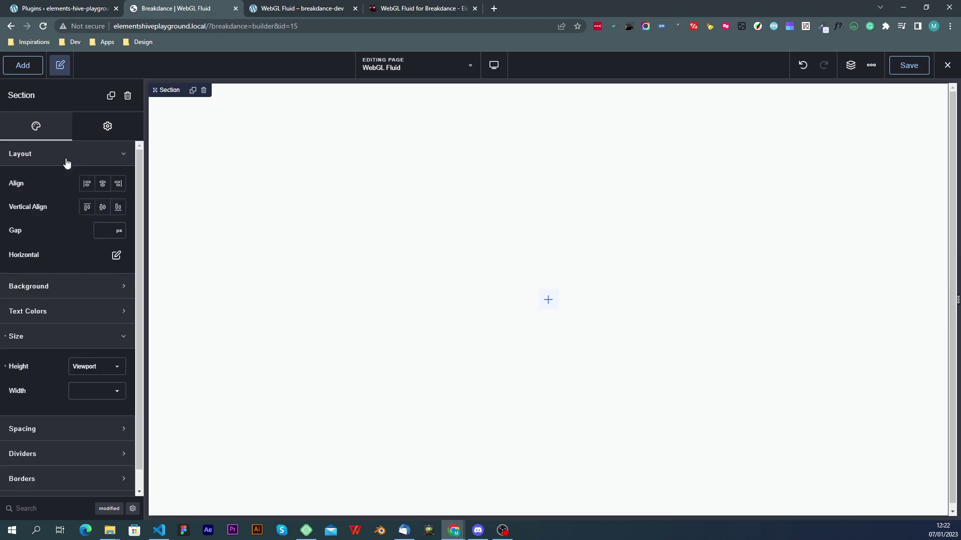
{"action": "left_click", "coordinate": [103, 189]}
{"action": "left_click", "coordinate": [80, 286]}
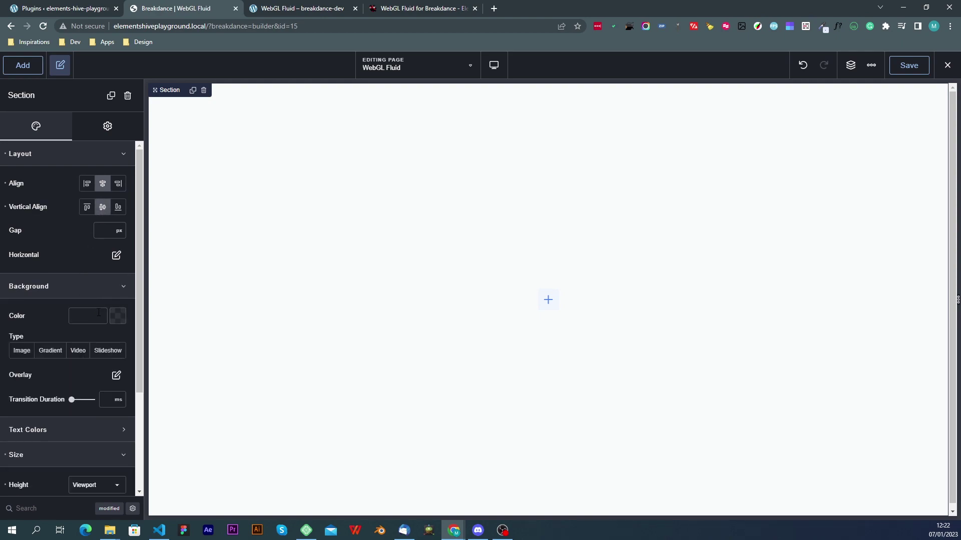
{"action": "left_click", "coordinate": [118, 316]}
{"action": "left_click_drag", "start_coordinate": [58, 364], "coordinate": [6, 430]}
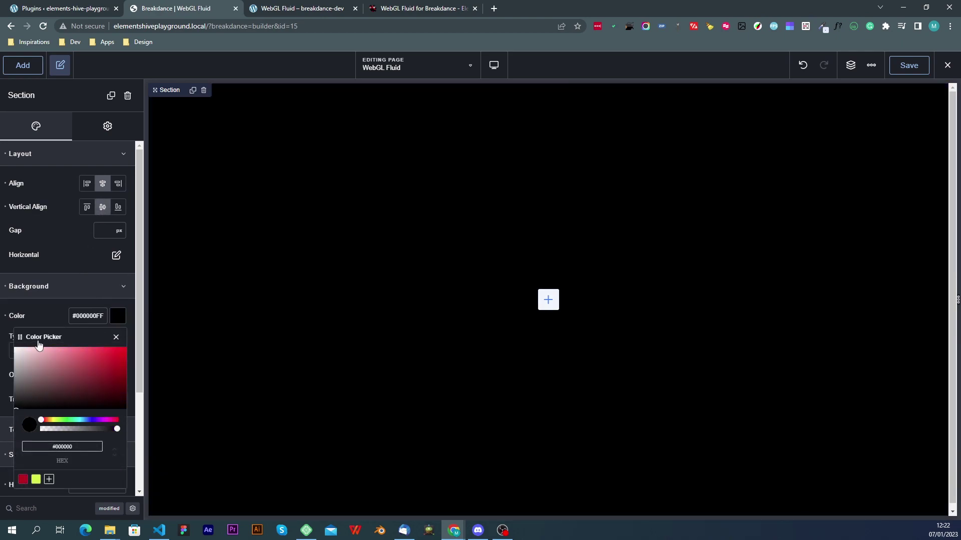
{"action": "left_click", "coordinate": [35, 156]}
{"action": "left_click", "coordinate": [51, 179]}
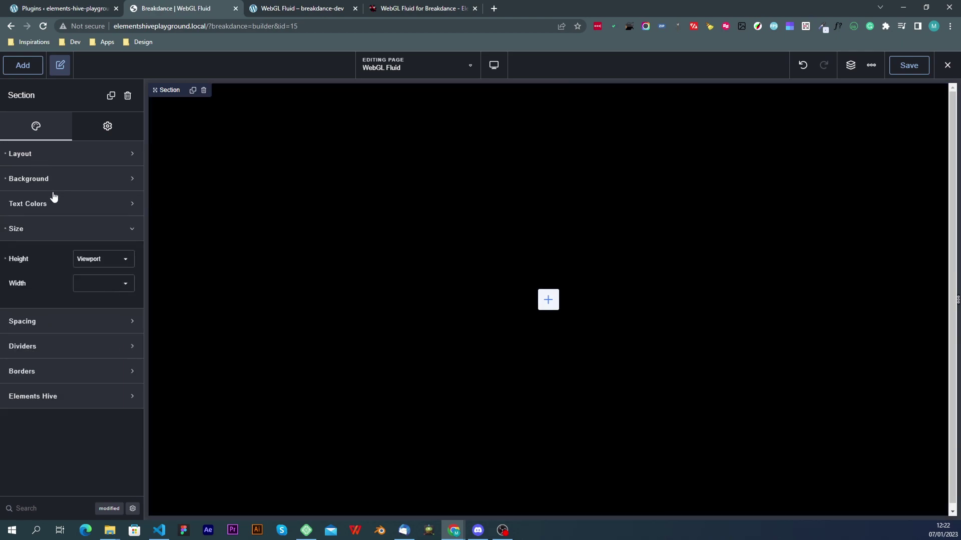
{"action": "left_click", "coordinate": [52, 229]}
Step: Add a heading inside the section and make its text white
{"action": "left_click", "coordinate": [23, 66]}
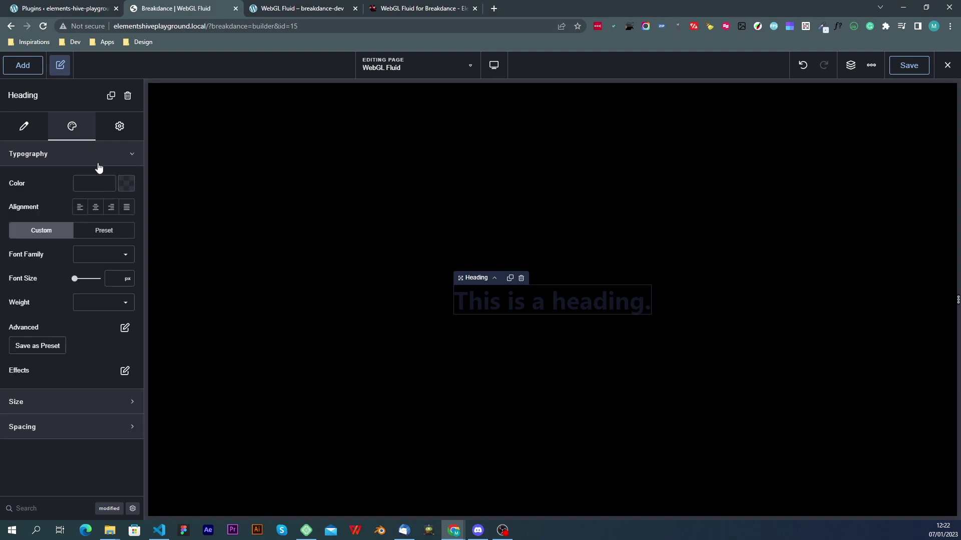
{"action": "left_click", "coordinate": [126, 184]}
{"action": "left_click_drag", "start_coordinate": [77, 229], "coordinate": [32, 214]}
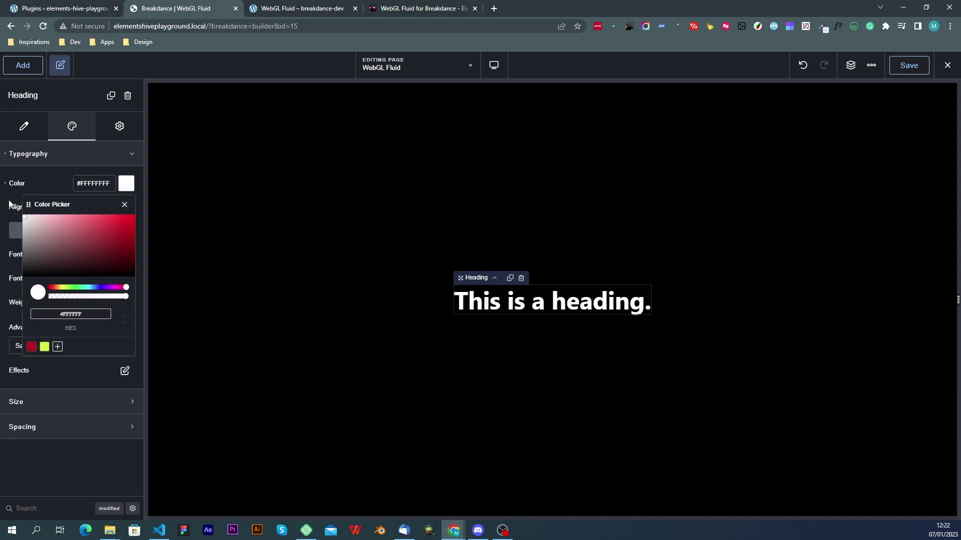
{"action": "left_click", "coordinate": [280, 202]}
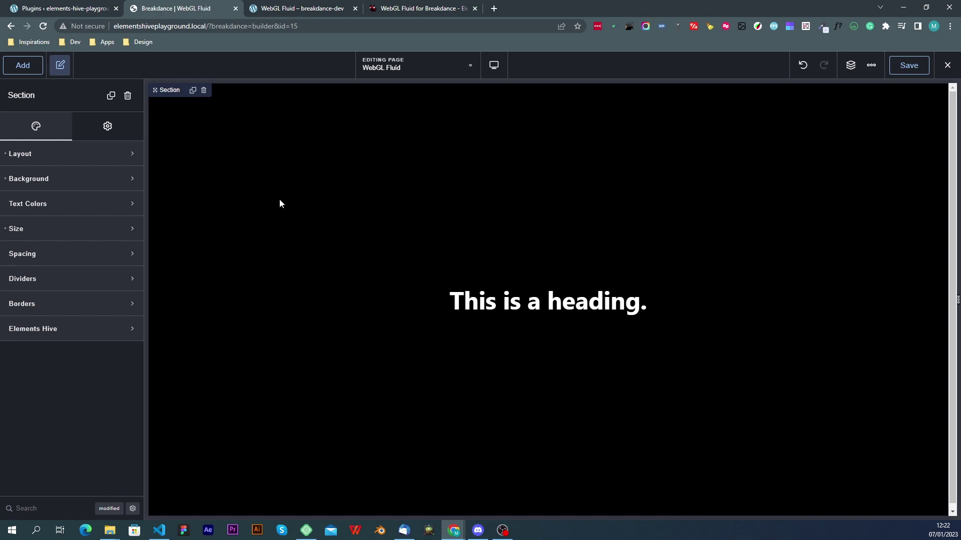
Step: Set the section's Elements Hive background type to WebGL Fluid
{"action": "left_click", "coordinate": [56, 334]}
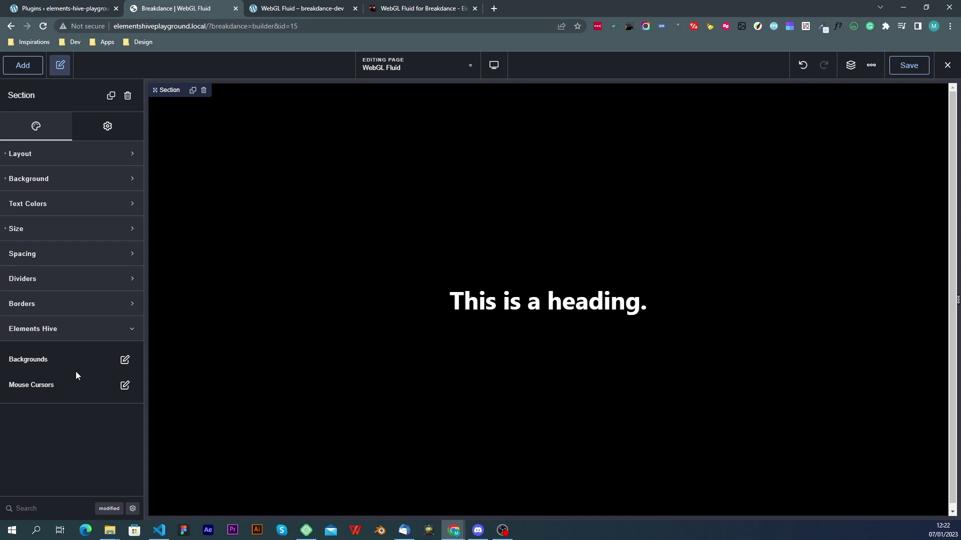
{"action": "left_click", "coordinate": [126, 361]}
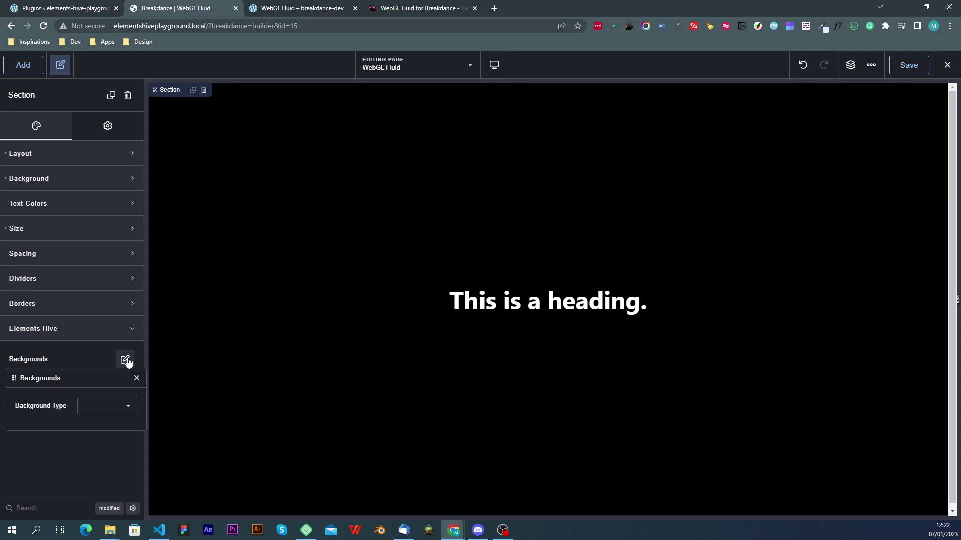
{"action": "left_click", "coordinate": [90, 411]}
{"action": "left_click", "coordinate": [107, 413]}
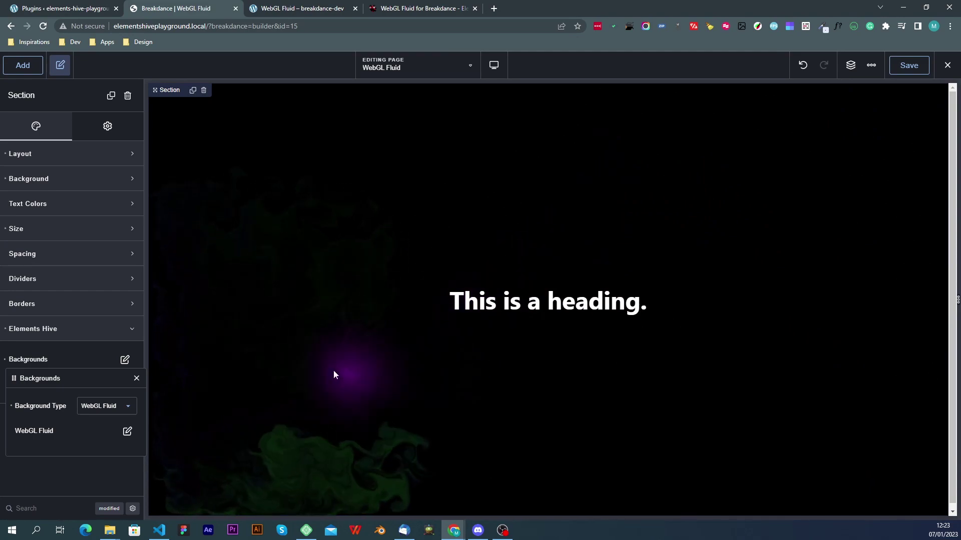
Step: Limit the WebGL Fluid effect's Relative To setting to this section
{"action": "left_click", "coordinate": [128, 433]}
{"action": "left_click_drag", "start_coordinate": [191, 350], "coordinate": [51, 241]}
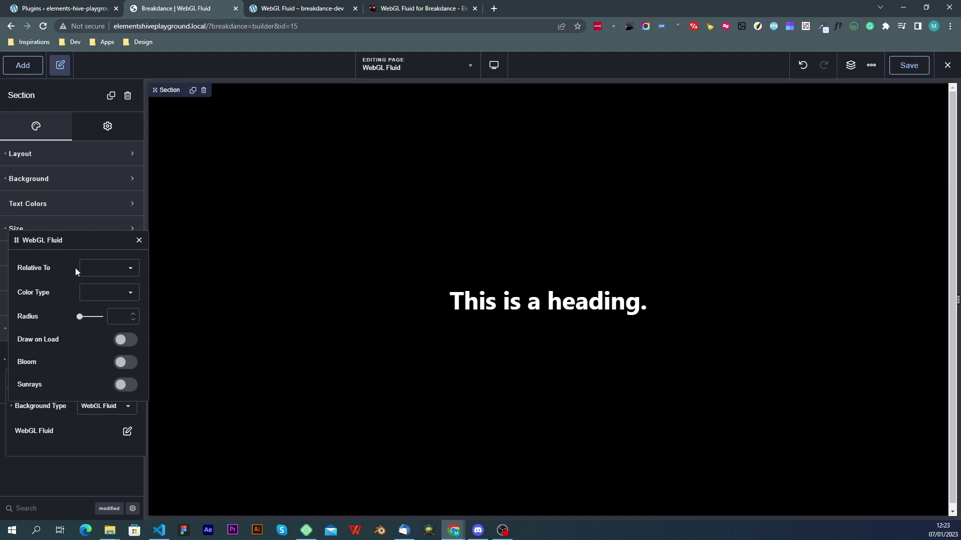
{"action": "left_click", "coordinate": [101, 272]}
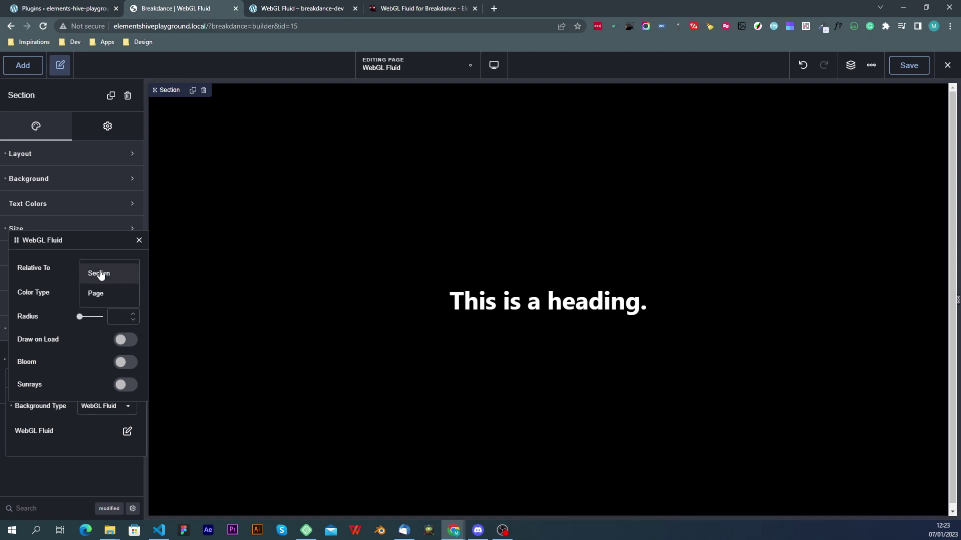
{"action": "left_click", "coordinate": [100, 274]}
{"action": "left_click", "coordinate": [253, 222]}
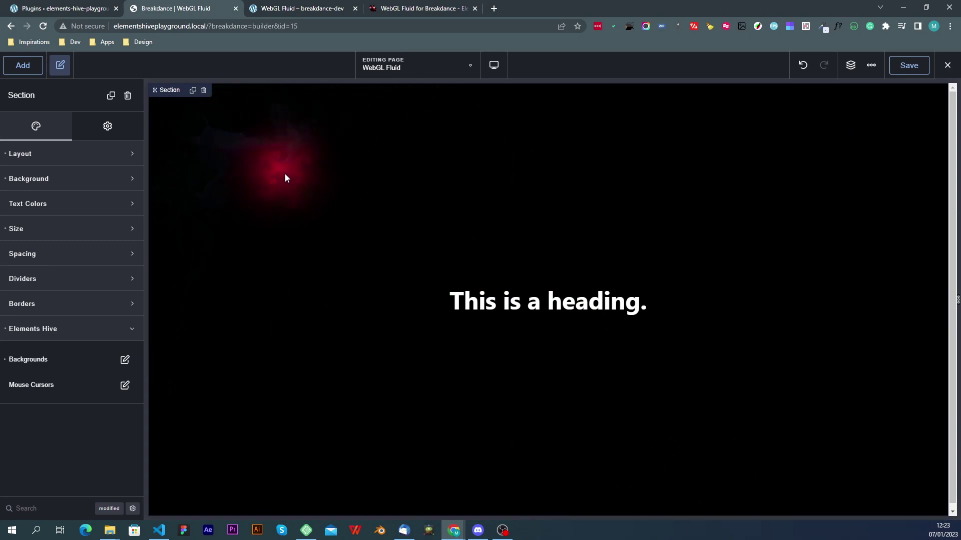
Step: Add a second empty section below the dark fluid section
{"action": "left_click", "coordinate": [22, 65]}
{"action": "left_click", "coordinate": [69, 202]}
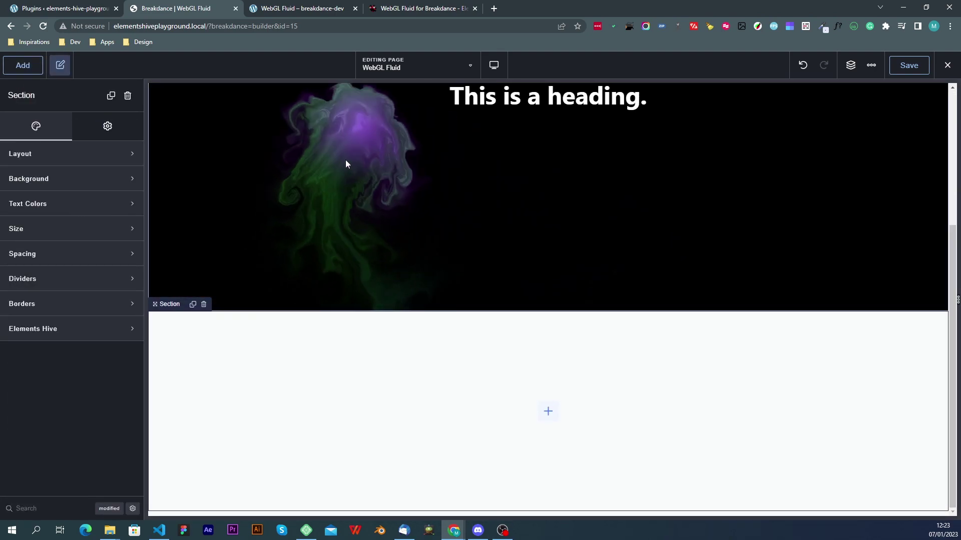
{"action": "left_click", "coordinate": [308, 209]}
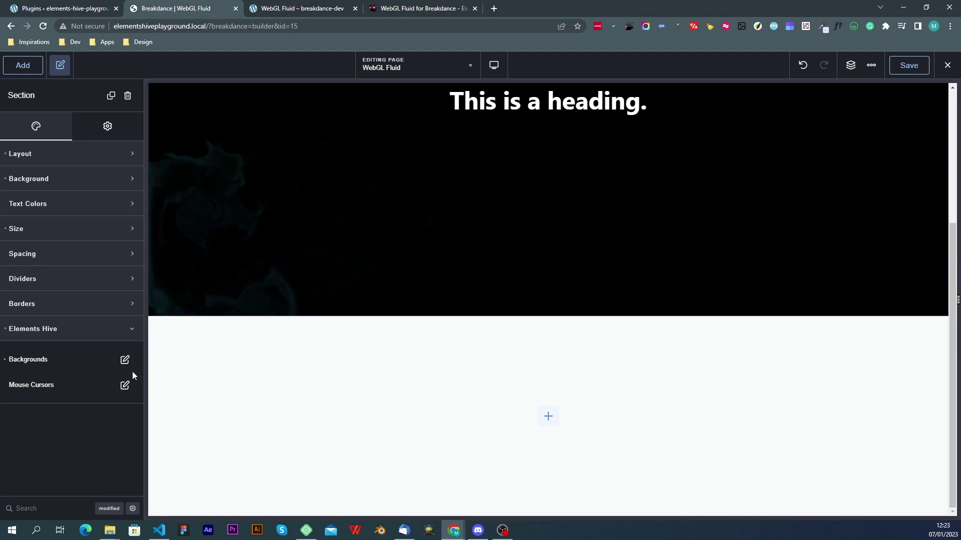
Step: Switch the WebGL Fluid Relative To setting back to the whole page
{"action": "left_click", "coordinate": [125, 360]}
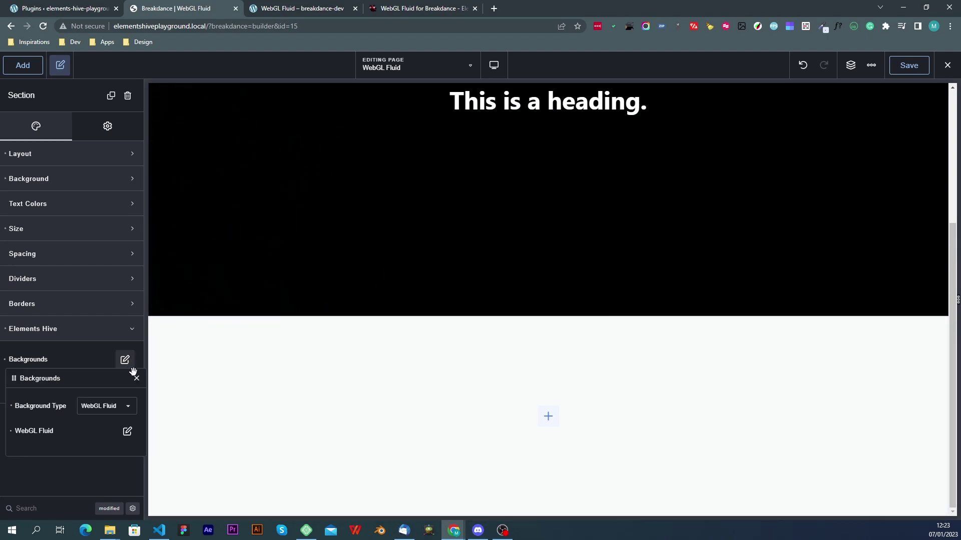
{"action": "left_click", "coordinate": [127, 432]}
{"action": "left_click", "coordinate": [244, 391]}
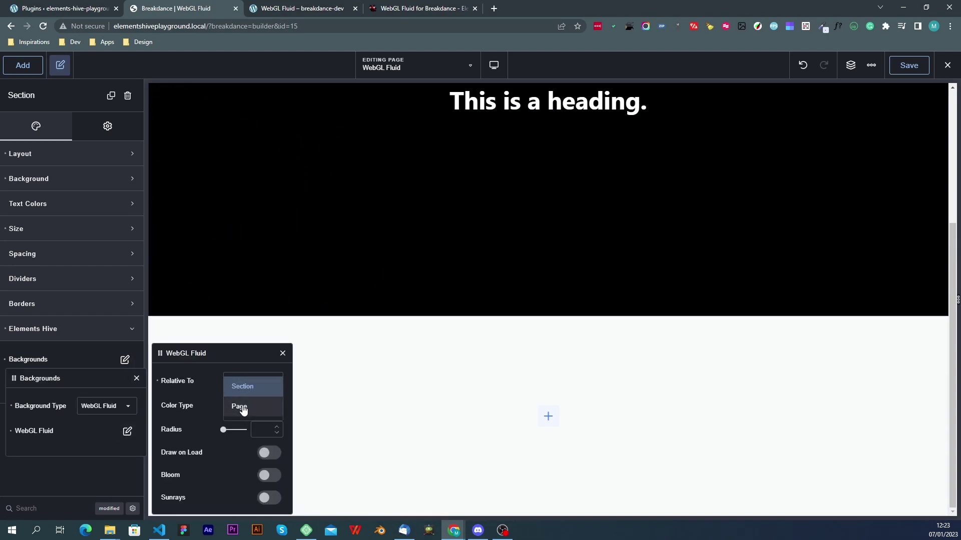
{"action": "left_click", "coordinate": [239, 407]}
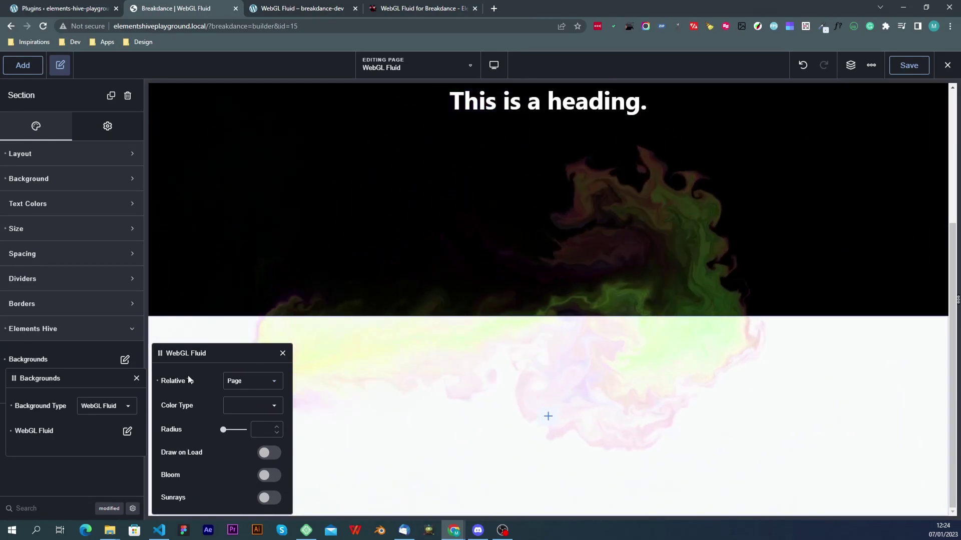
{"action": "left_click", "coordinate": [249, 382]}
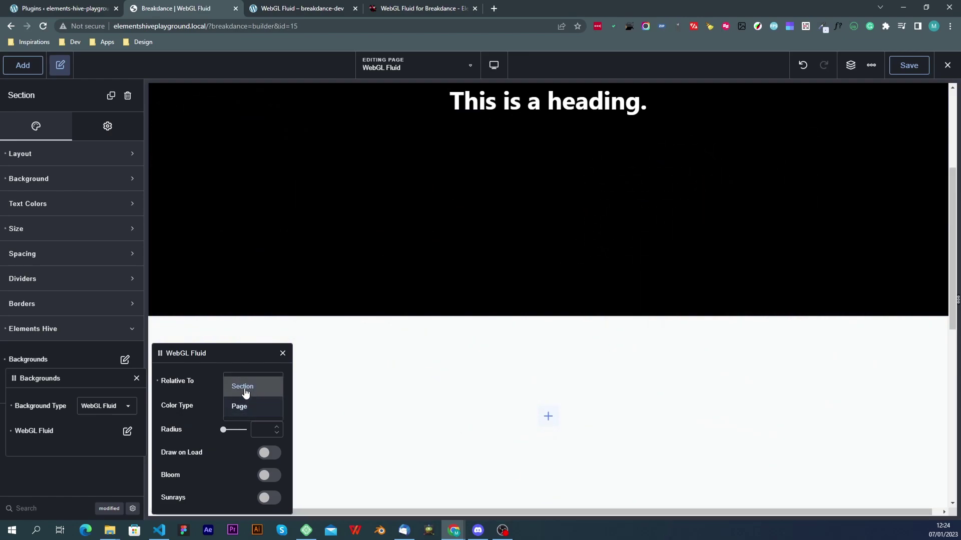
Step: Set the WebGL Fluid Relative To option to Section
{"action": "left_click", "coordinate": [245, 388]}
{"action": "left_click", "coordinate": [314, 282]}
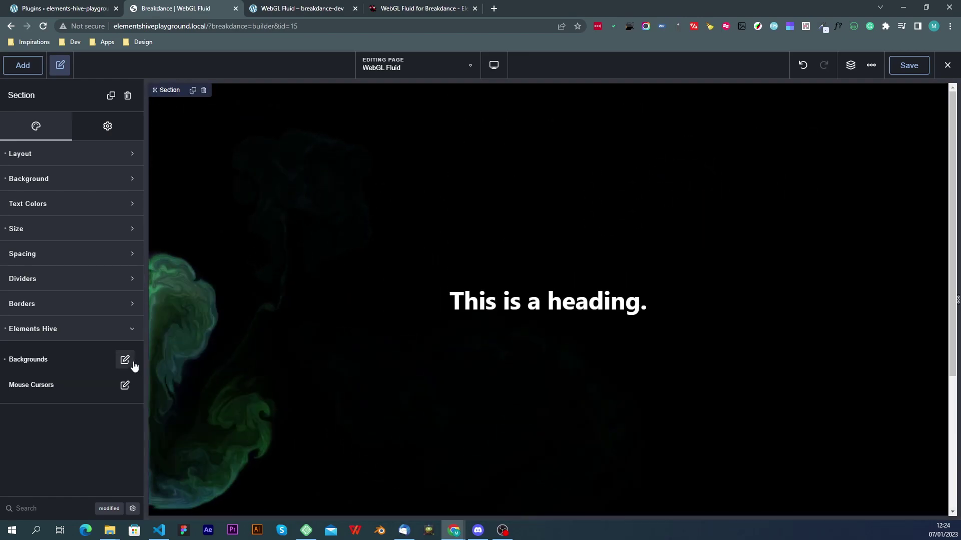
{"action": "left_click", "coordinate": [124, 361]}
{"action": "left_click", "coordinate": [128, 433]}
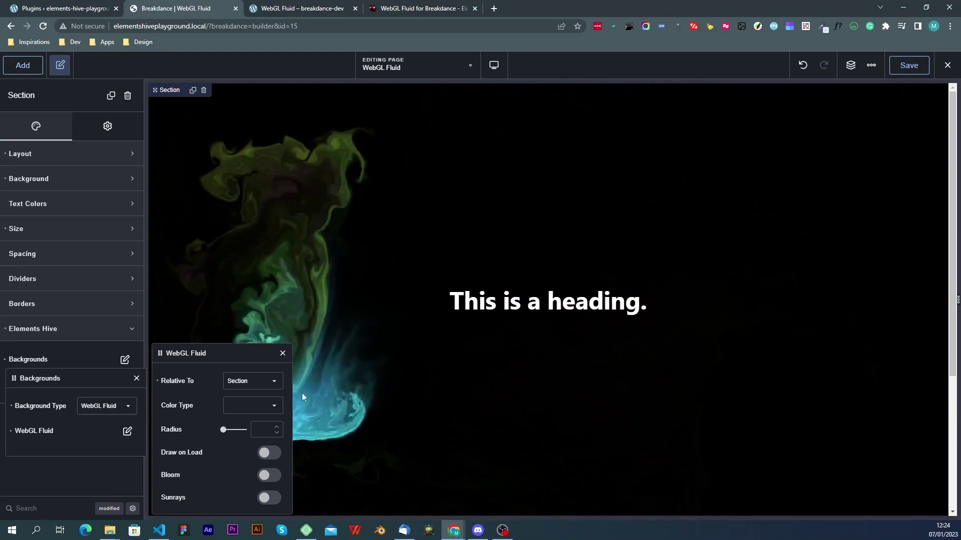
Step: Try the Colorful and then the Random fluid colour types
{"action": "left_click", "coordinate": [252, 406]}
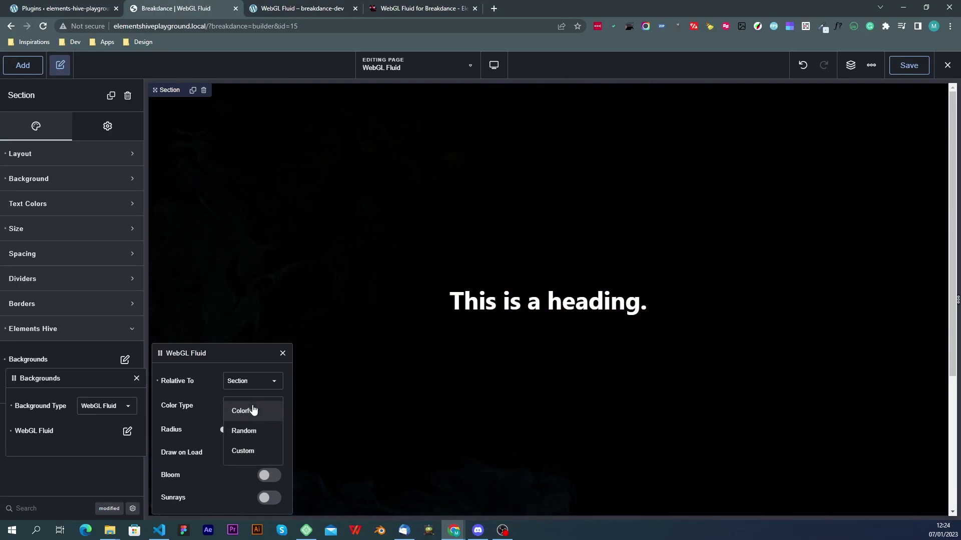
{"action": "left_click", "coordinate": [280, 397]}
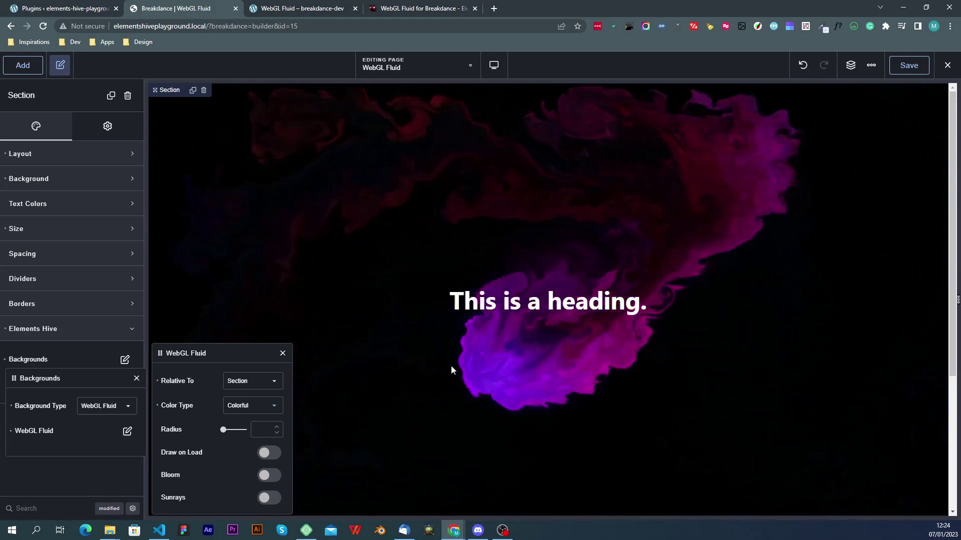
{"action": "left_click", "coordinate": [251, 410]}
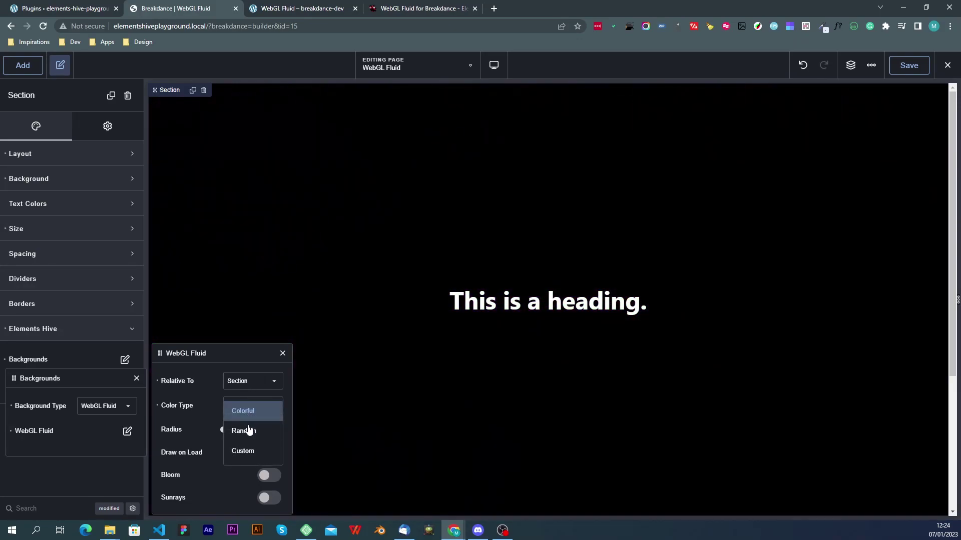
{"action": "left_click", "coordinate": [248, 431]}
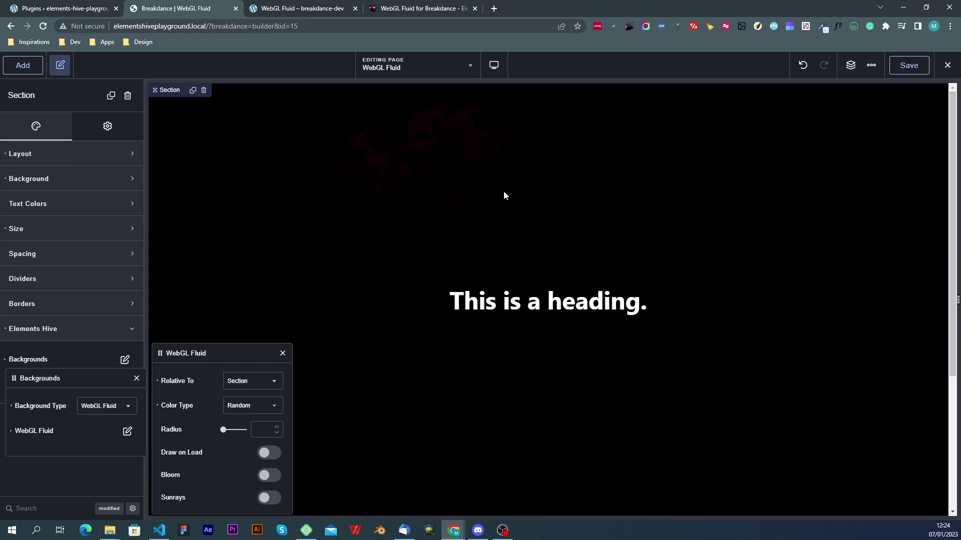
{"action": "key", "text": "Escape"}
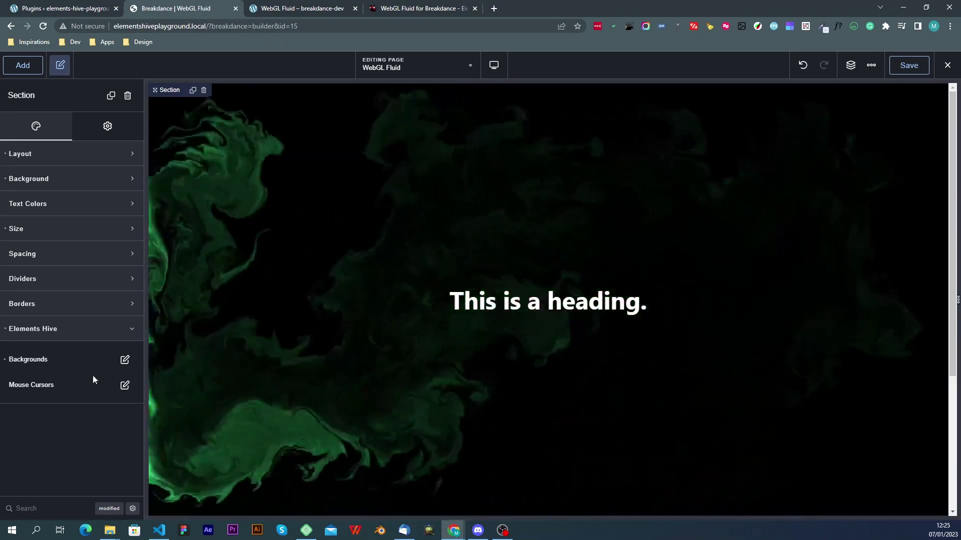
Step: Switch the fluid colour type to Custom and pick the saved red #C71414
{"action": "left_click", "coordinate": [124, 360]}
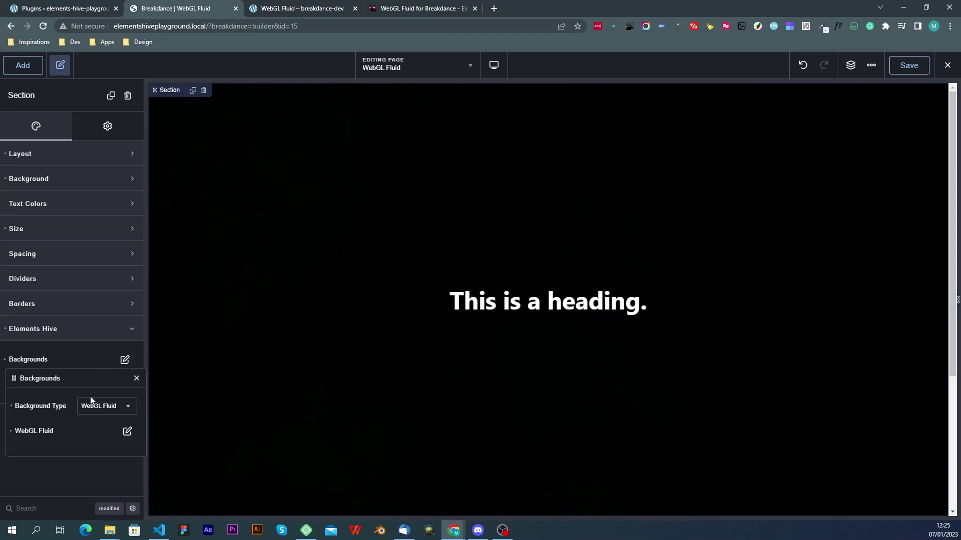
{"action": "left_click", "coordinate": [128, 432]}
{"action": "left_click", "coordinate": [248, 406]}
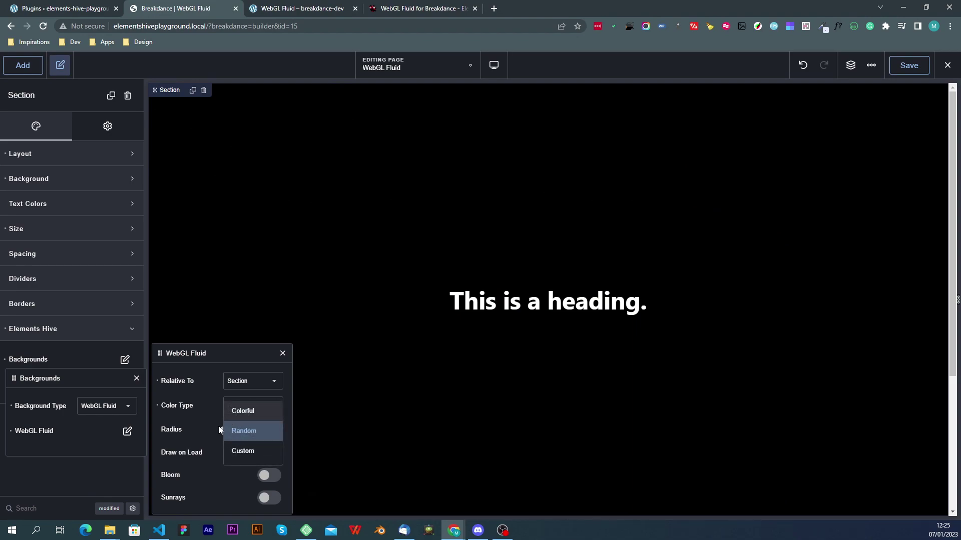
{"action": "left_click", "coordinate": [242, 452]}
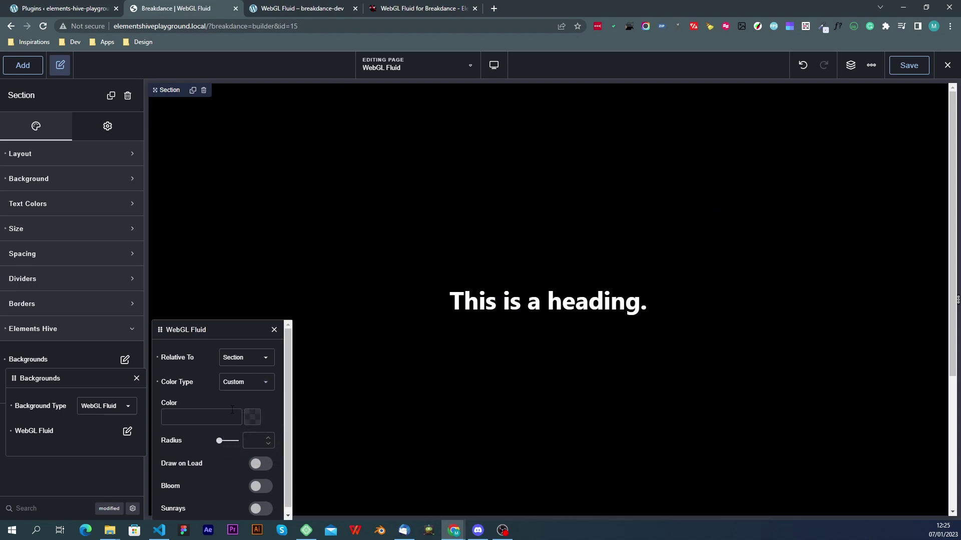
{"action": "left_click", "coordinate": [253, 417]}
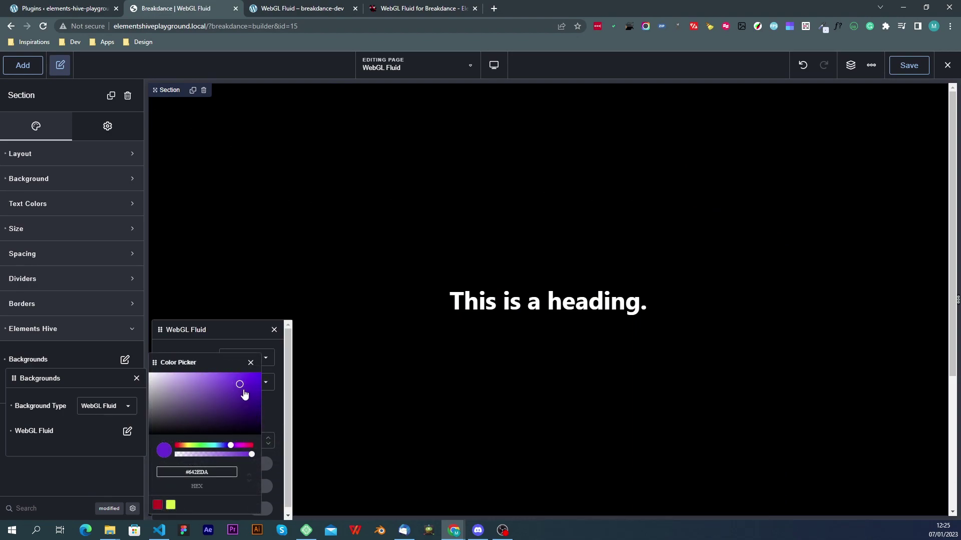
{"action": "left_click_drag", "start_coordinate": [243, 391], "coordinate": [260, 388]}
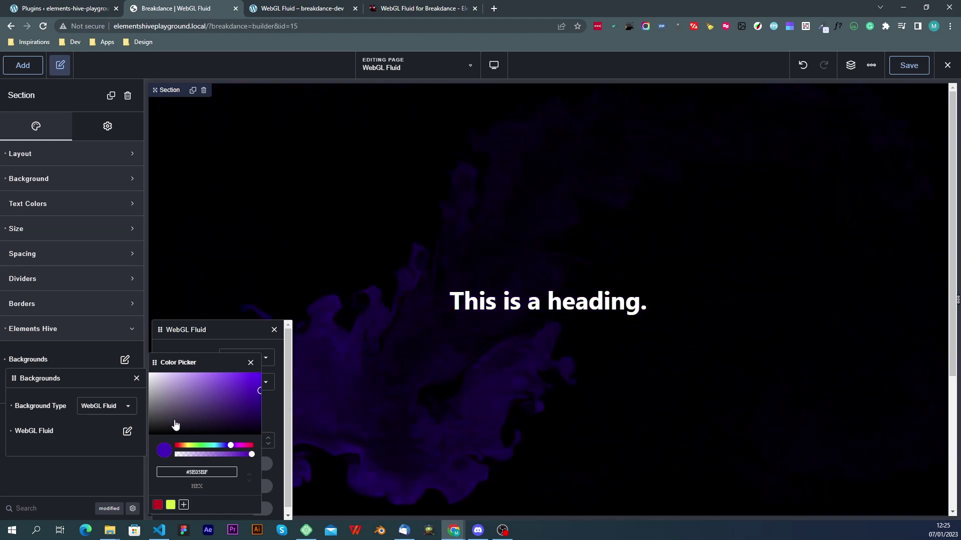
{"action": "left_click_drag", "start_coordinate": [182, 396], "coordinate": [101, 353]}
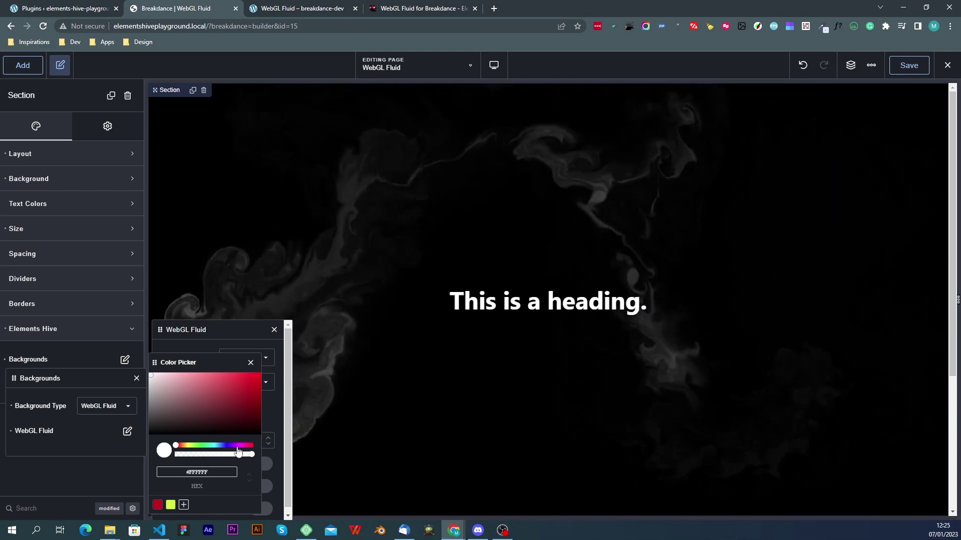
{"action": "left_click", "coordinate": [157, 506]}
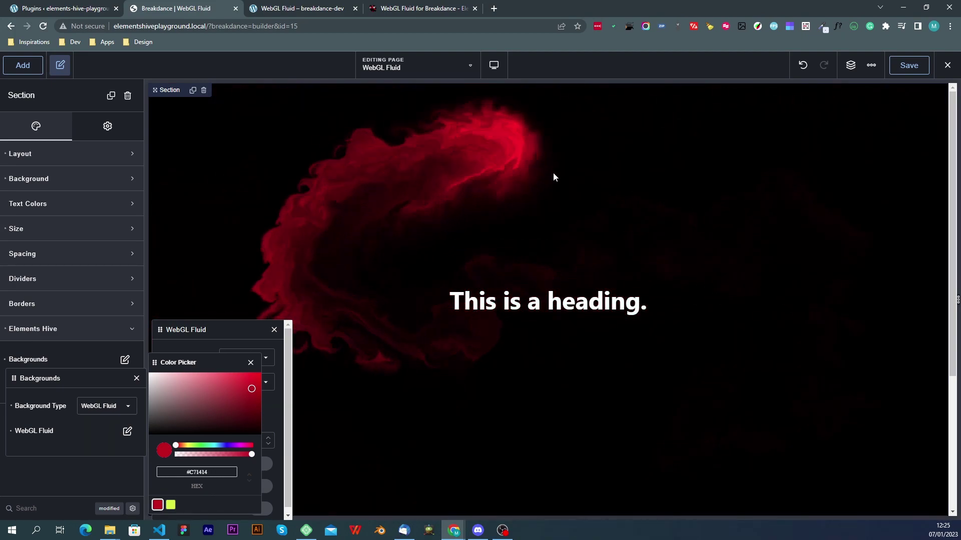
{"action": "left_click", "coordinate": [251, 364]}
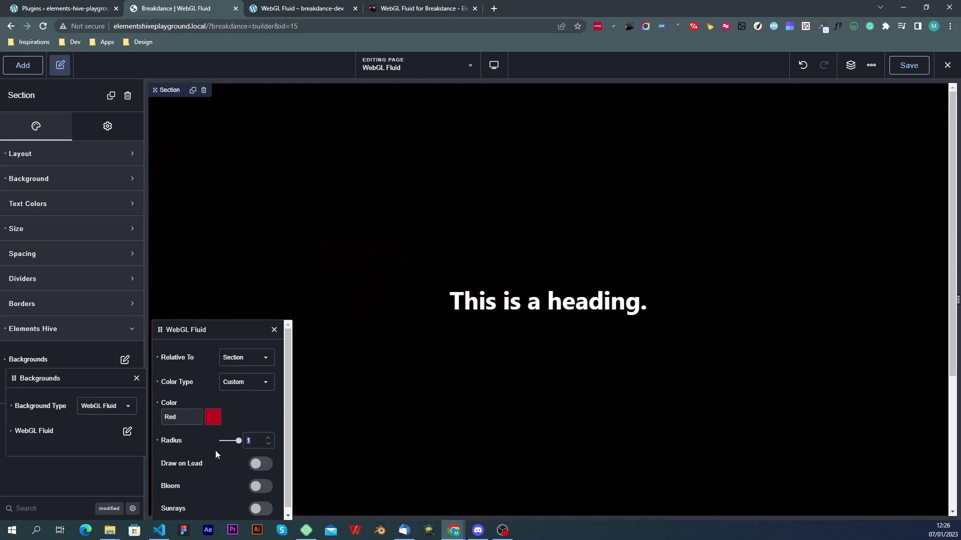
Step: Replace the WebGL Fluid radius value 1 with 0.25
{"action": "type", "text": "0.25"}
{"action": "left_click", "coordinate": [261, 465]}
{"action": "left_click", "coordinate": [258, 466]}
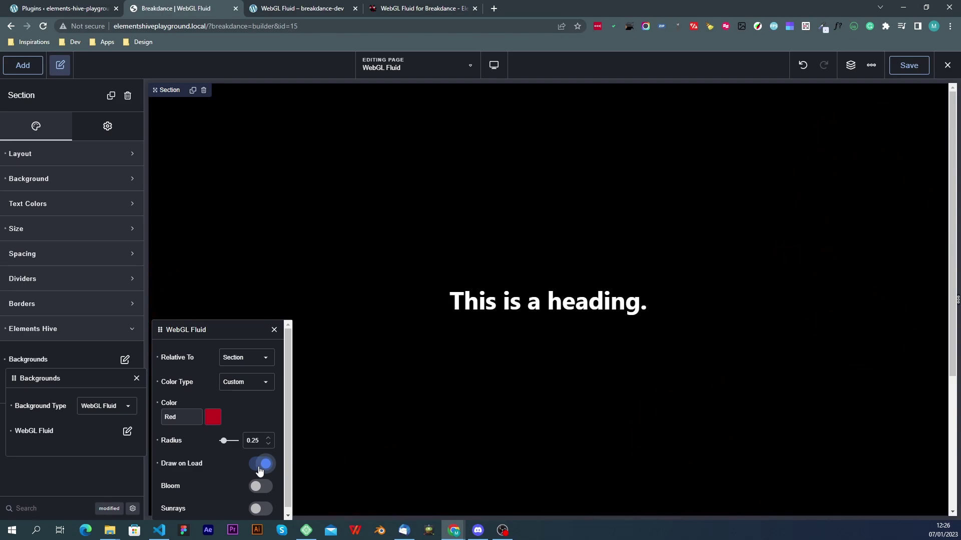
{"action": "left_click", "coordinate": [258, 465]}
{"action": "left_click", "coordinate": [251, 387]}
{"action": "left_click", "coordinate": [247, 395]}
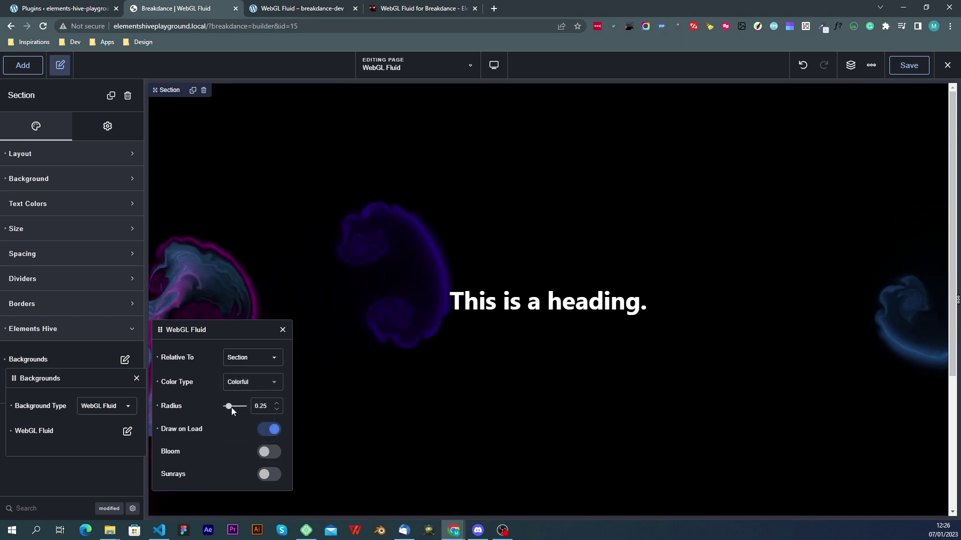
{"action": "left_click", "coordinate": [265, 432]}
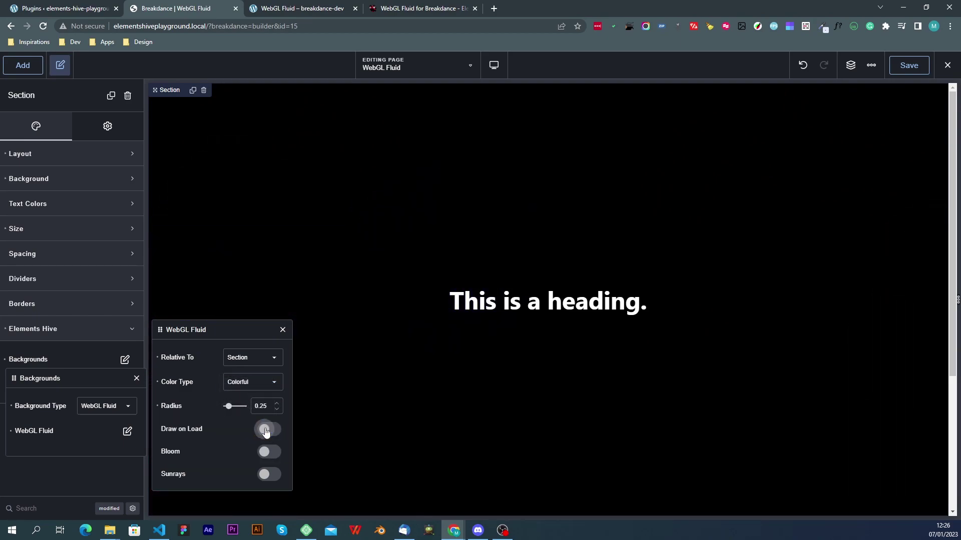
{"action": "left_click", "coordinate": [266, 432]}
{"action": "left_click", "coordinate": [266, 432]}
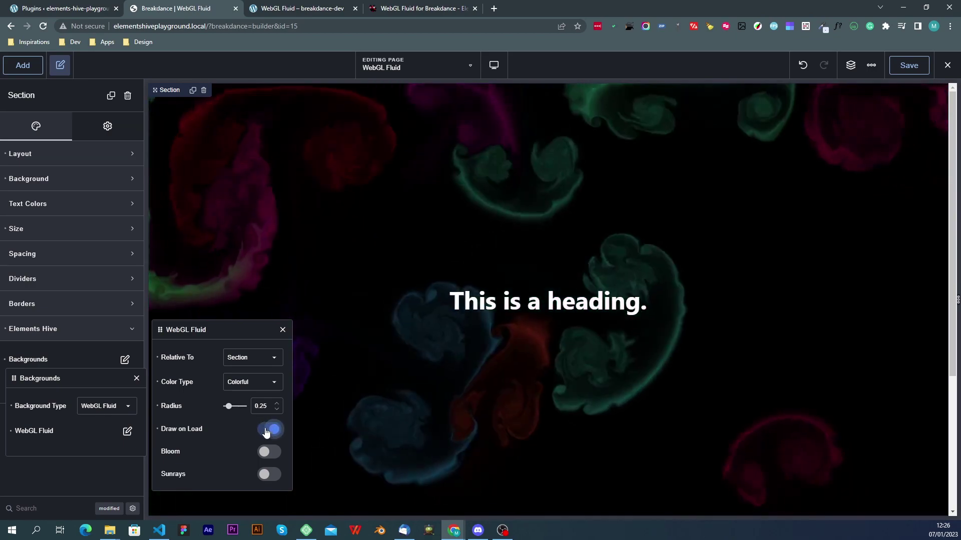
{"action": "left_click", "coordinate": [266, 432]}
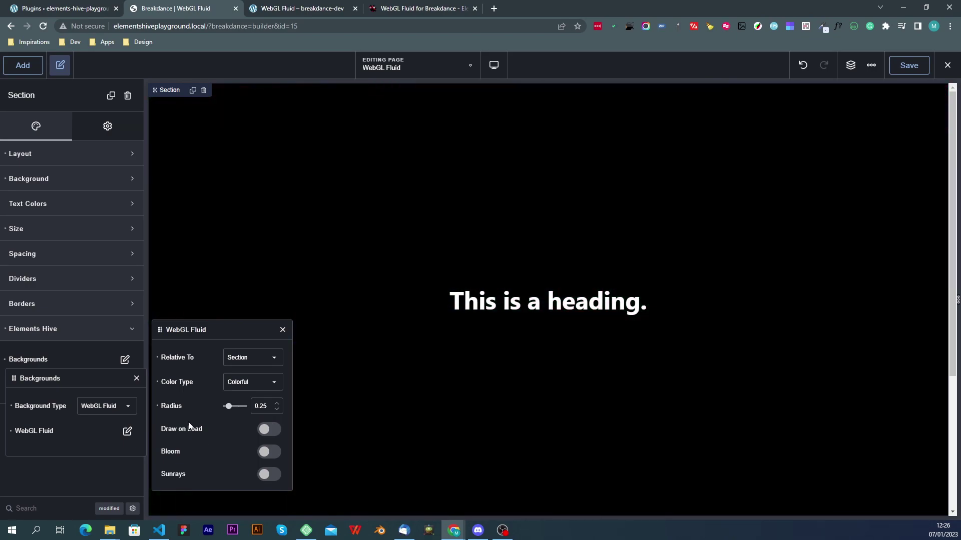
{"action": "left_click", "coordinate": [244, 389]}
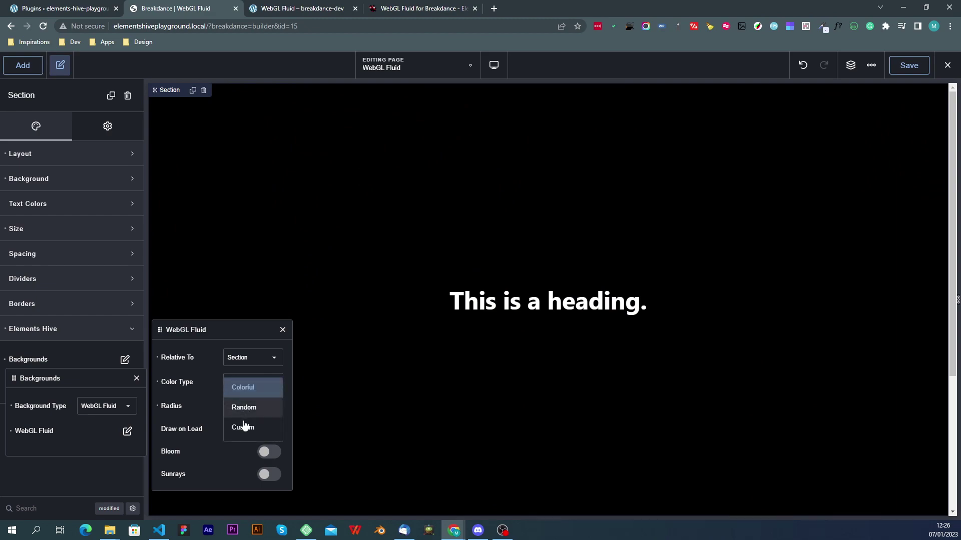
{"action": "left_click", "coordinate": [243, 428]}
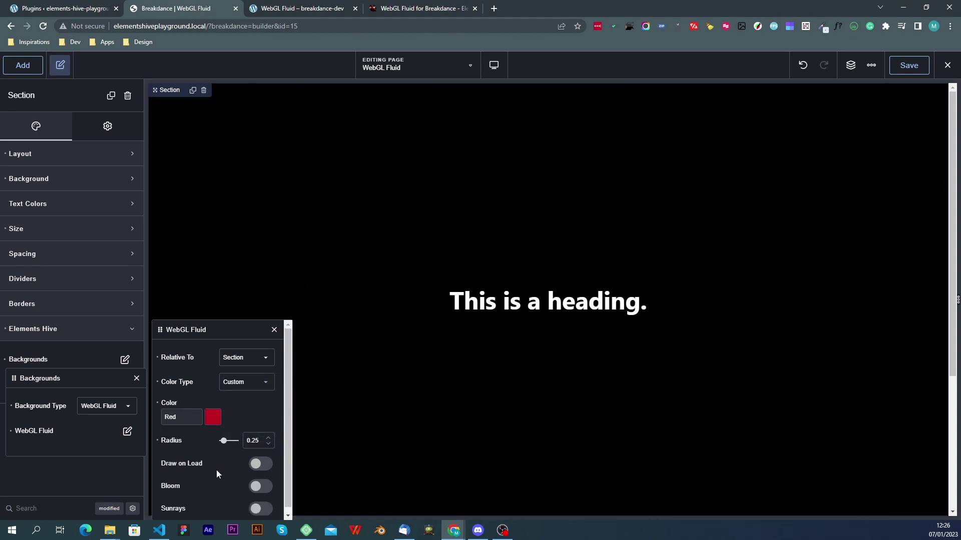
Step: Switch on Bloom in the WebGL Fluid panel to make the red fluid glow
{"action": "scroll", "coordinate": [216, 470], "scroll_direction": "down", "scroll_amount": 1}
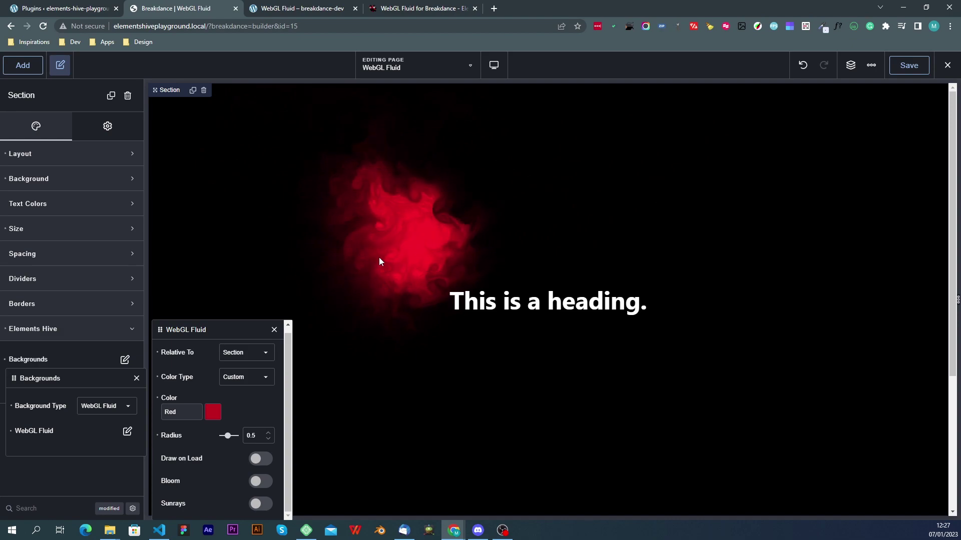
{"action": "left_click", "coordinate": [259, 485]}
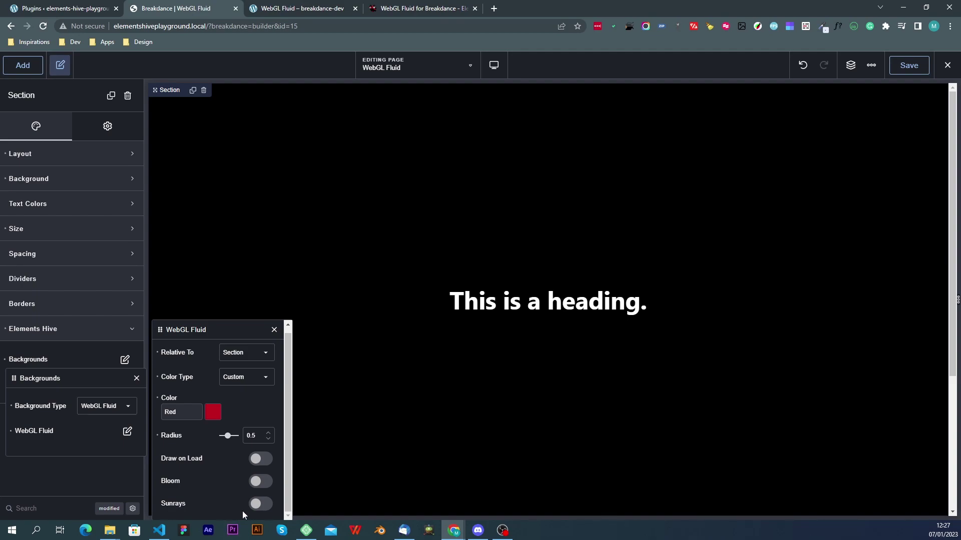
Step: Turn on Sunrays and switch Bloom back on for the red fluid
{"action": "left_click", "coordinate": [260, 504]}
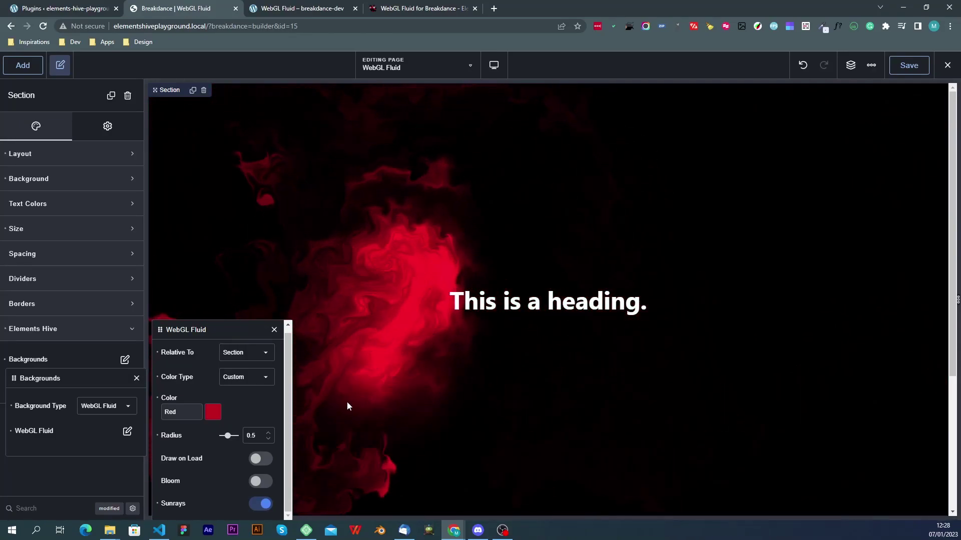
{"action": "left_click", "coordinate": [258, 484]}
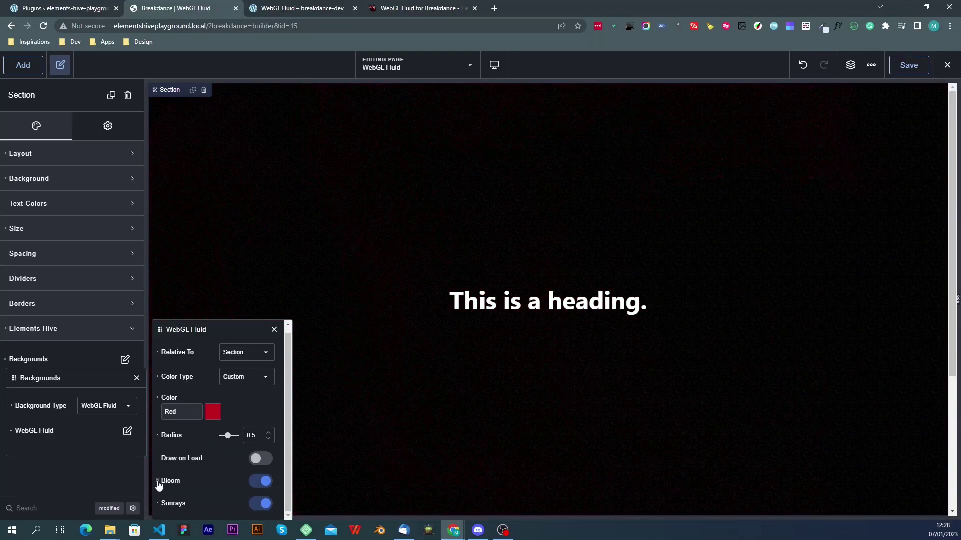
Step: Turn Bloom off, recheck the WebGL Fluid settings, and collapse the Elements Hive group
{"action": "left_click", "coordinate": [161, 483]}
{"action": "left_click", "coordinate": [274, 333]}
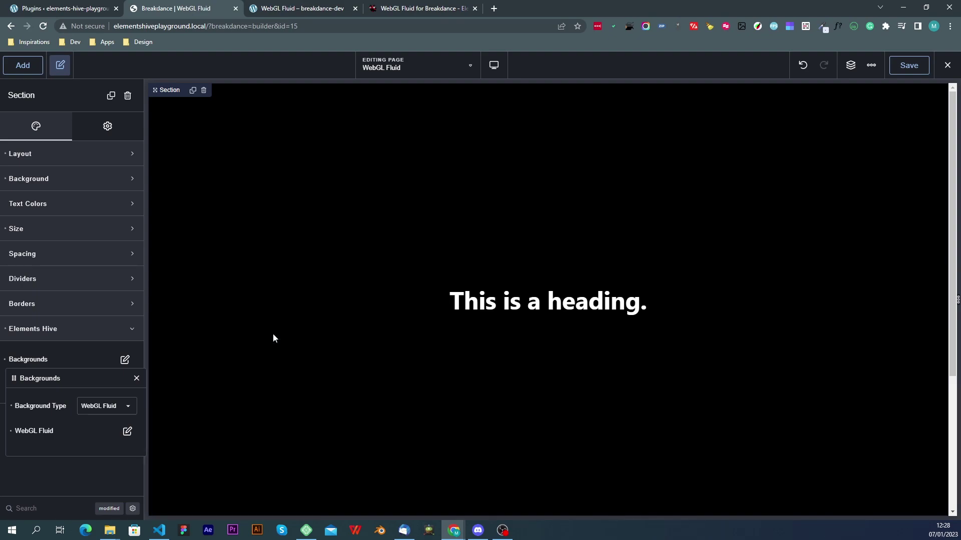
{"action": "left_click", "coordinate": [136, 379]}
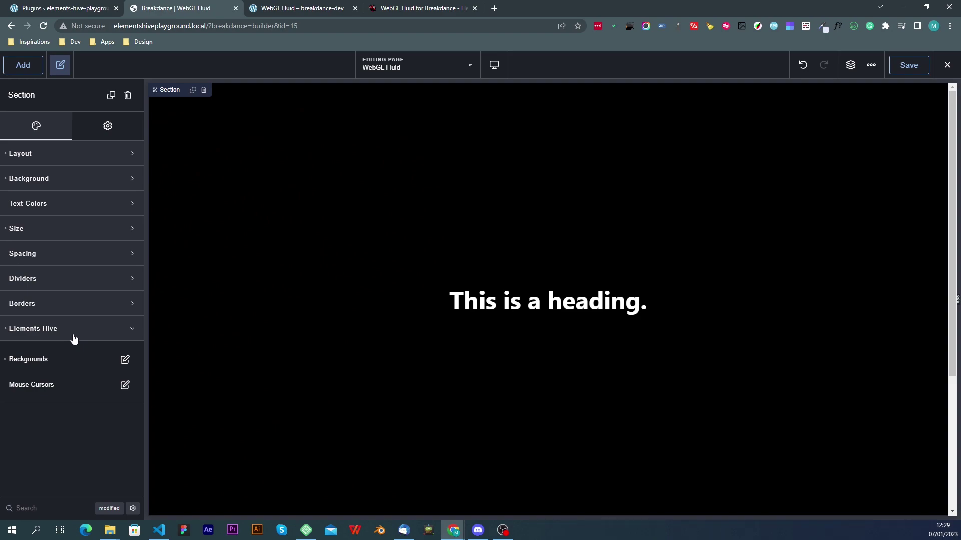
{"action": "left_click", "coordinate": [124, 360]}
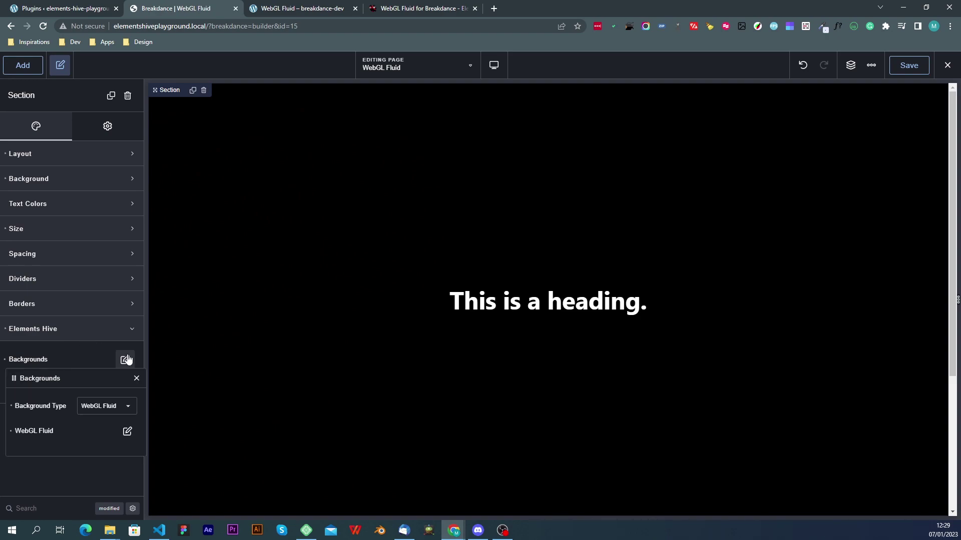
{"action": "left_click", "coordinate": [127, 432]}
{"action": "scroll", "coordinate": [238, 403], "scroll_direction": "down", "scroll_amount": 1}
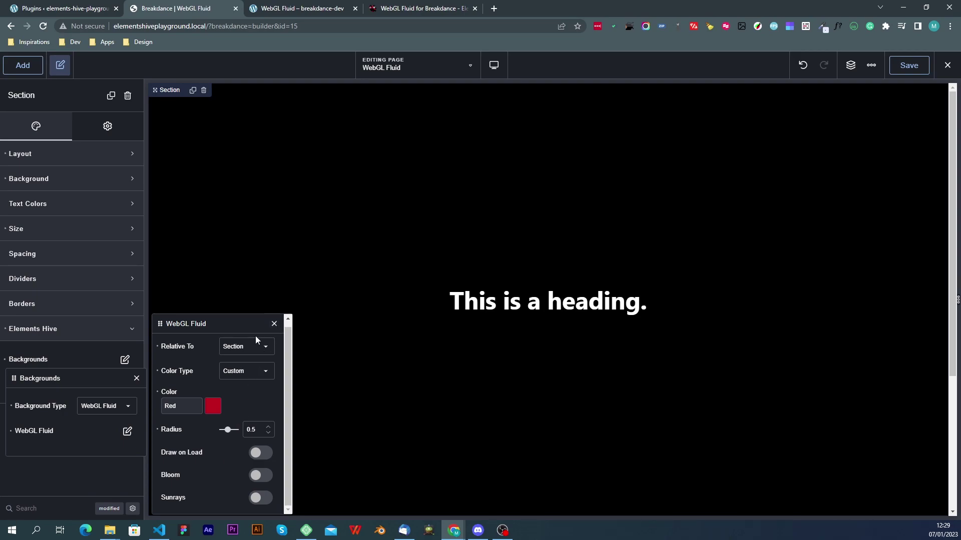
{"action": "left_click", "coordinate": [274, 325]}
{"action": "left_click", "coordinate": [137, 378]}
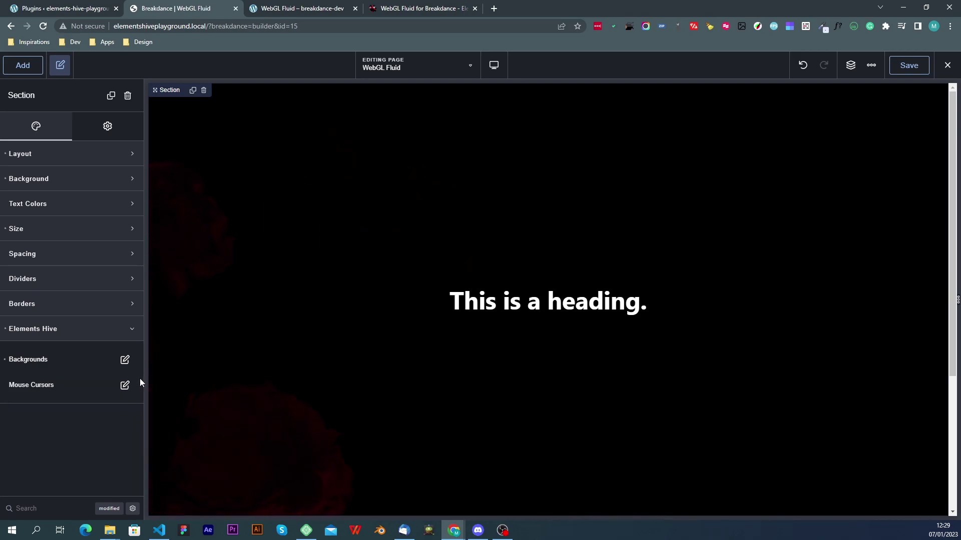
{"action": "left_click", "coordinate": [66, 335]}
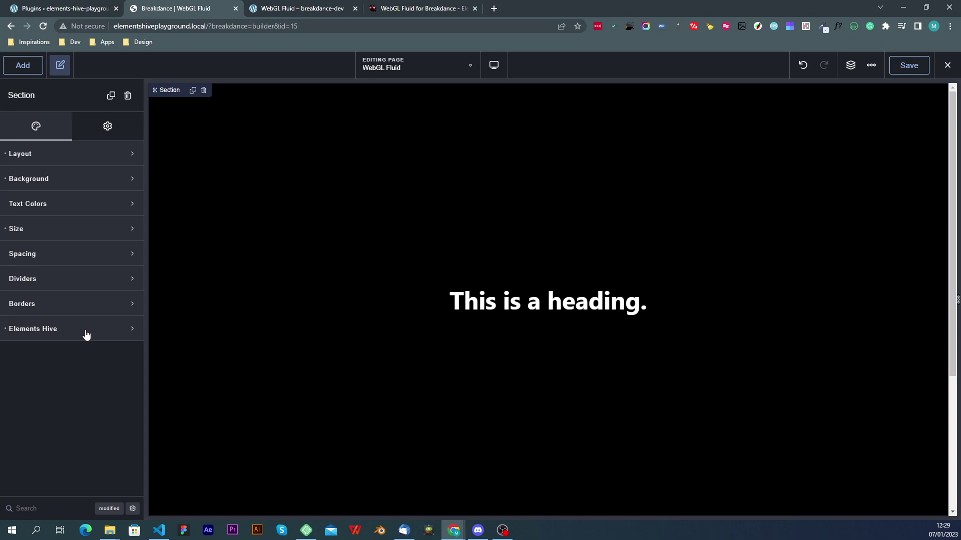
Step: Switch the section background to a linear gradient and set its end stop to blue (0050ff)
{"action": "left_click", "coordinate": [86, 182]}
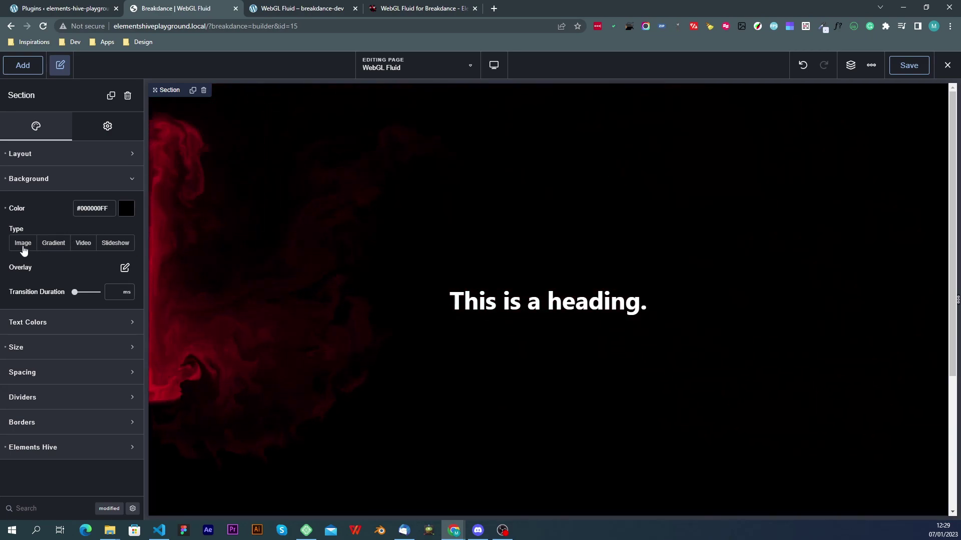
{"action": "left_click", "coordinate": [53, 243]}
{"action": "left_click", "coordinate": [67, 288]}
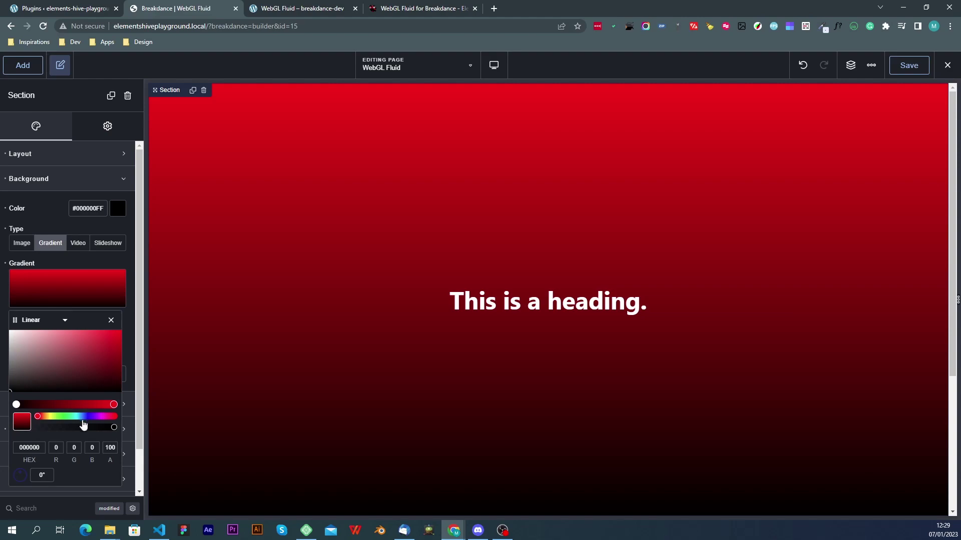
{"action": "left_click", "coordinate": [114, 404]}
{"action": "left_click", "coordinate": [83, 417]}
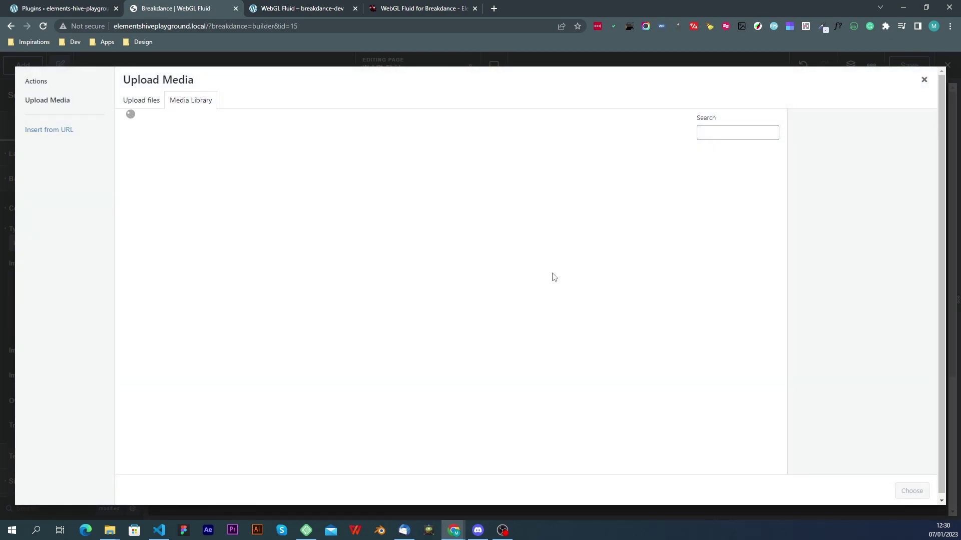
Step: Use the dark angled-shapes image as background with a translucent #1717179E overlay, then select the heading
{"action": "left_click", "coordinate": [291, 195]}
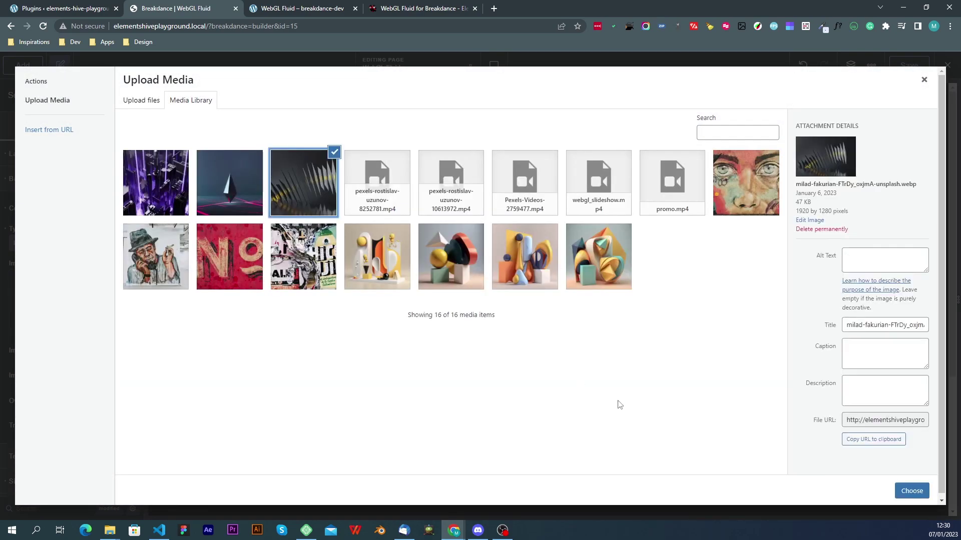
{"action": "left_click", "coordinate": [912, 491]}
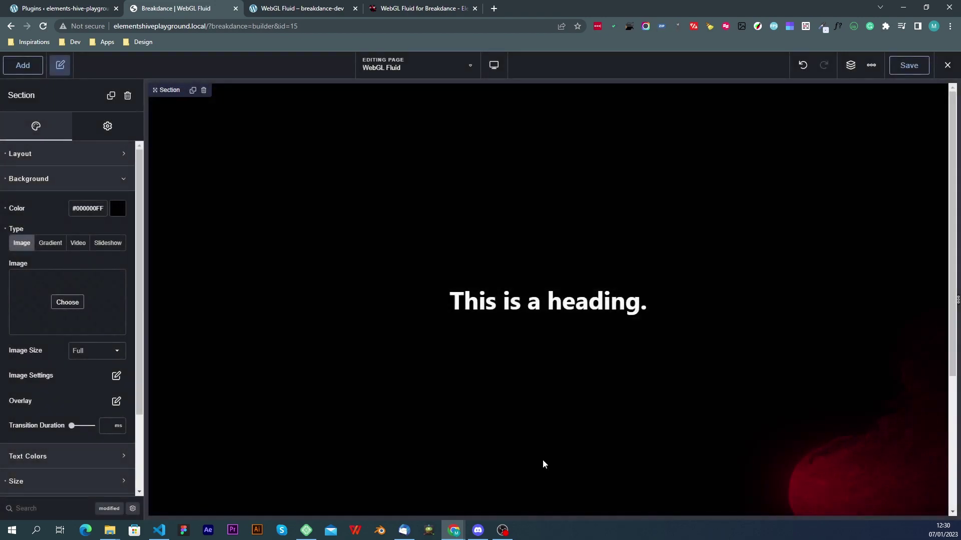
{"action": "left_click", "coordinate": [116, 403]}
{"action": "left_click", "coordinate": [131, 414]}
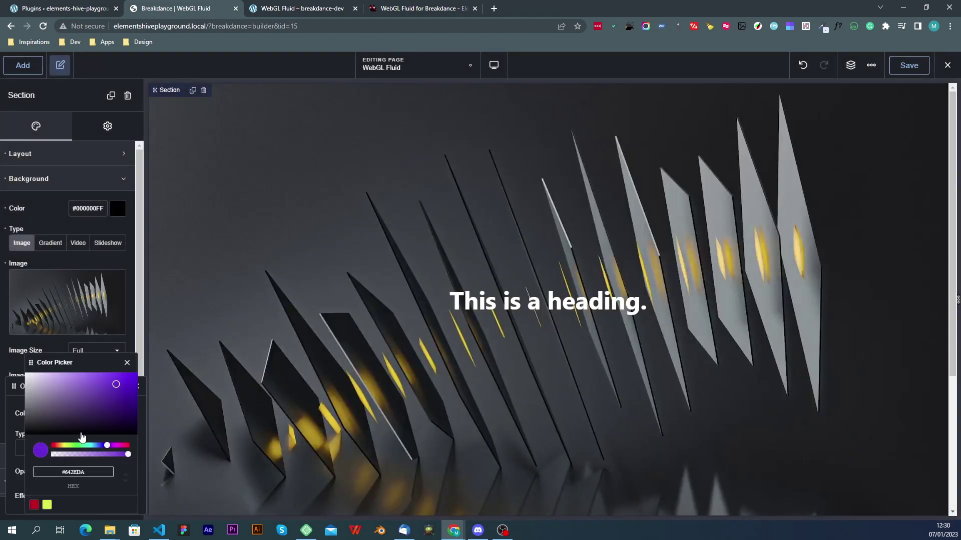
{"action": "left_click", "coordinate": [26, 432]}
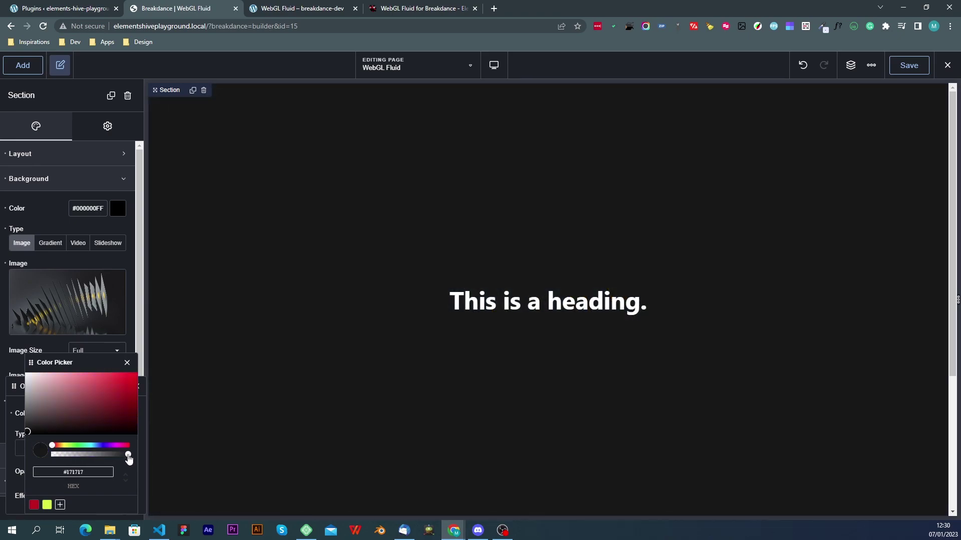
{"action": "left_click_drag", "start_coordinate": [128, 455], "coordinate": [79, 455]}
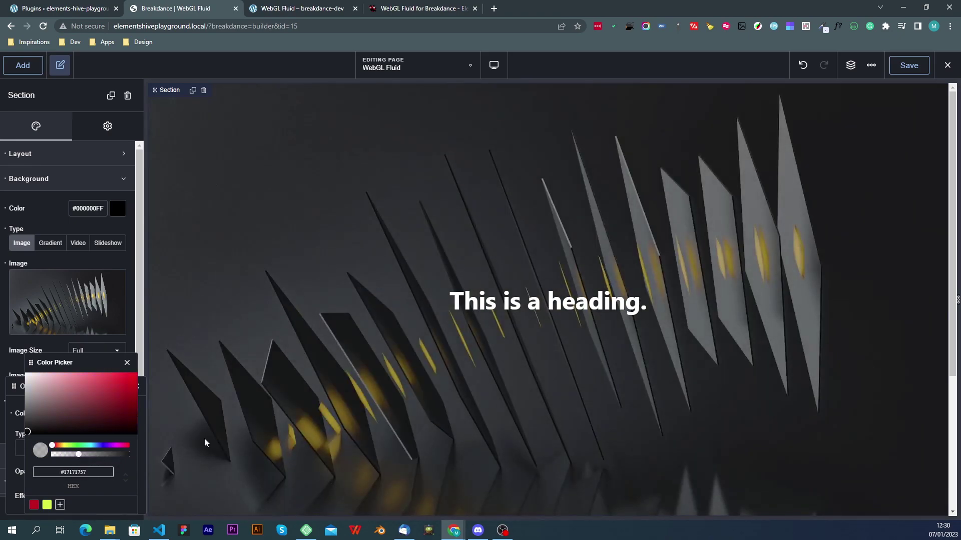
{"action": "left_click", "coordinate": [100, 455]}
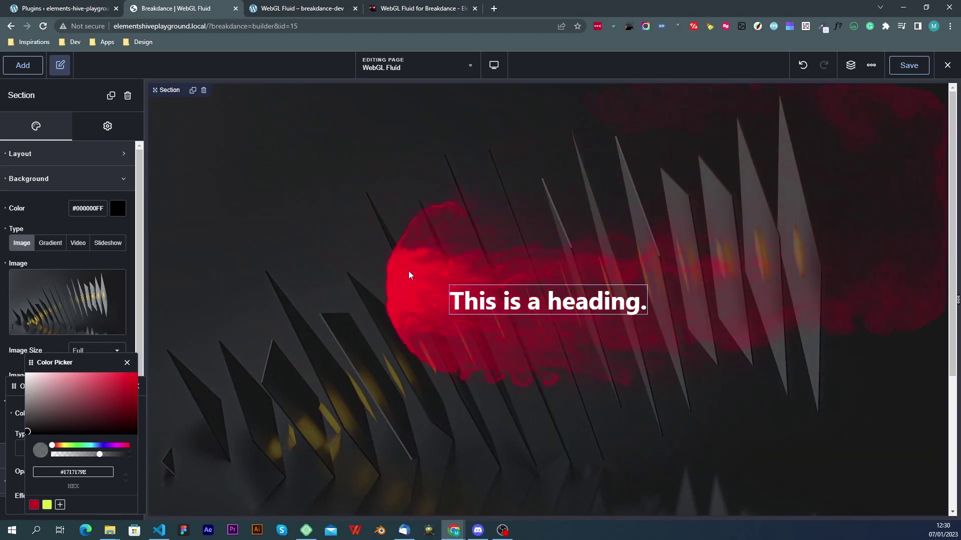
{"action": "left_click", "coordinate": [127, 364]}
{"action": "left_click", "coordinate": [137, 387]}
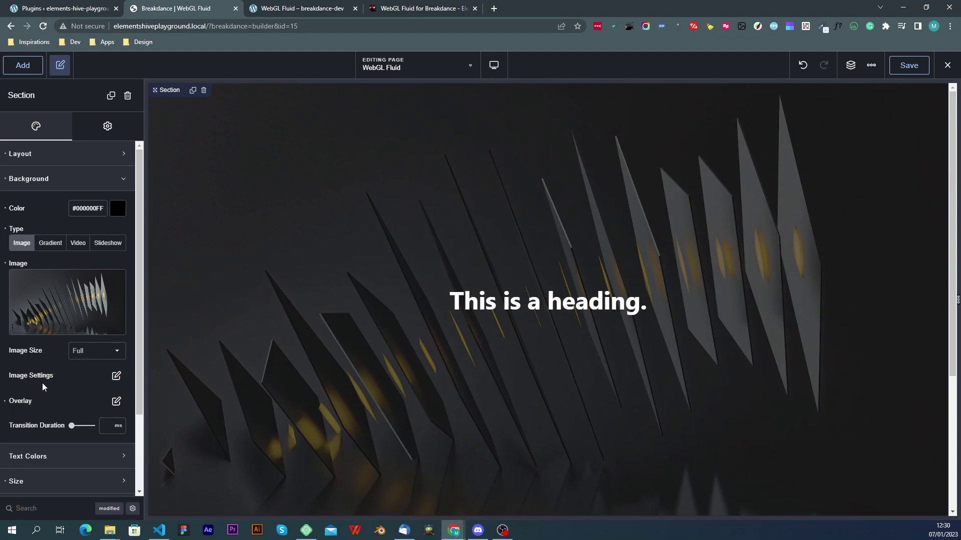
{"action": "left_click", "coordinate": [544, 299]}
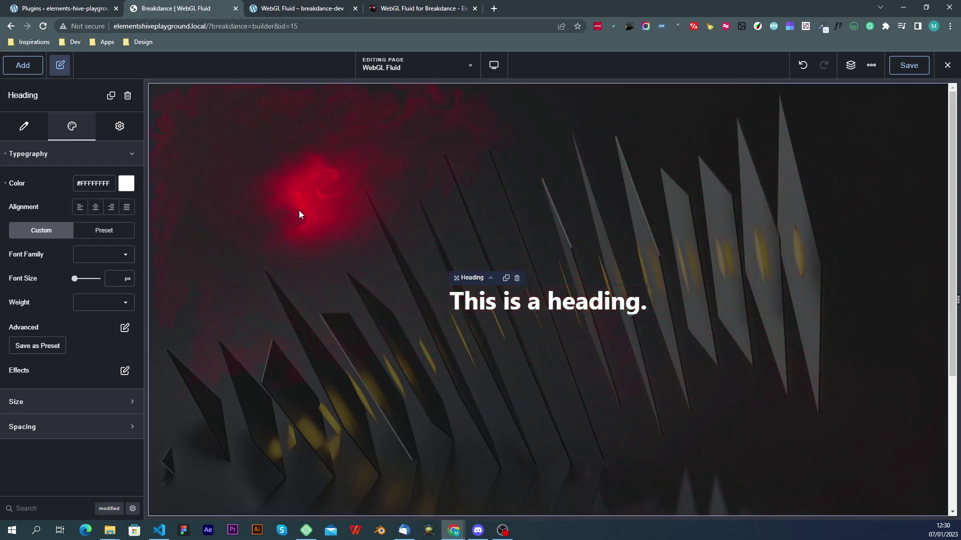
Step: Search elements for 'pri' and place a Pricing Table below the heading, then reselect it
{"action": "left_click", "coordinate": [29, 66]}
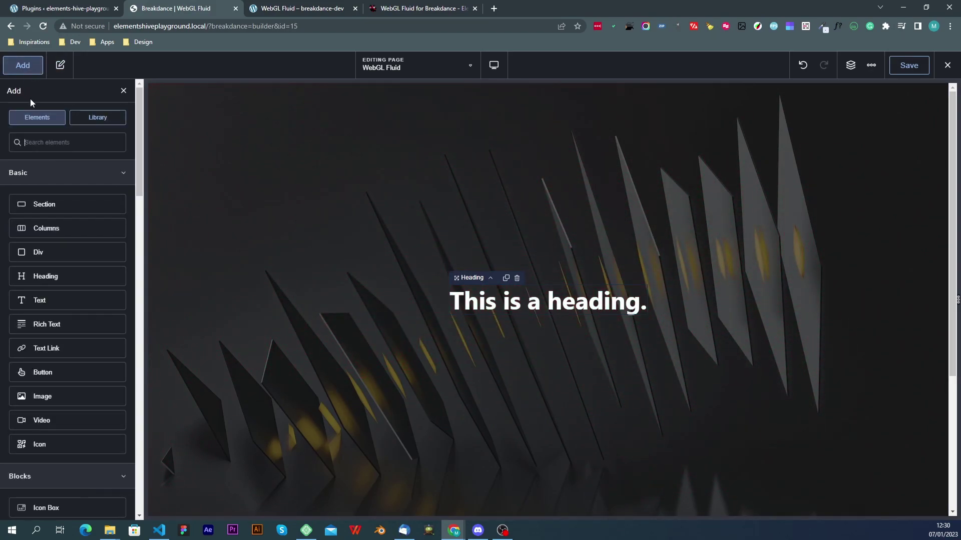
{"action": "left_click", "coordinate": [31, 150]}
{"action": "type", "text": "proint"}
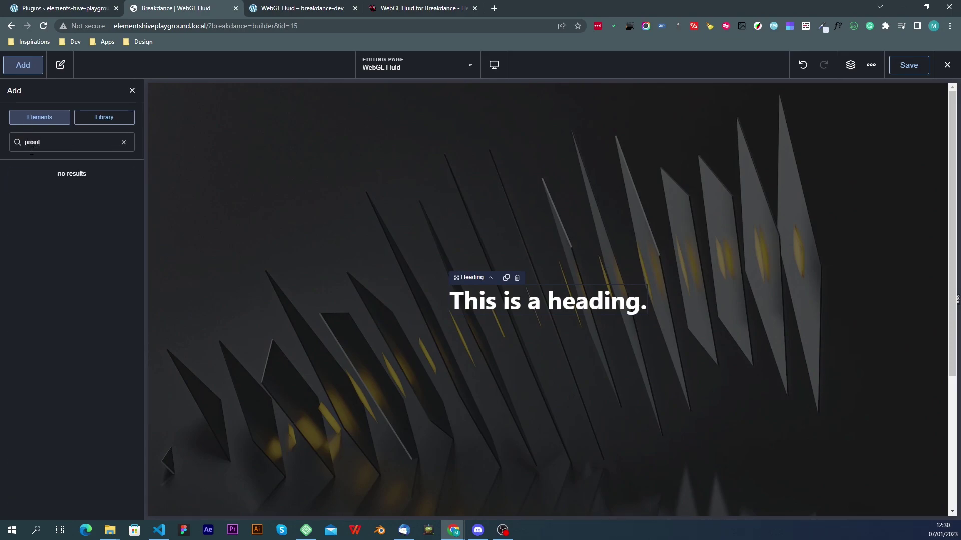
{"action": "key", "text": "BackSpace"}
{"action": "key", "text": "BackSpace"}
{"action": "key", "text": "BackSpace"}
{"action": "key", "text": "BackSpace"}
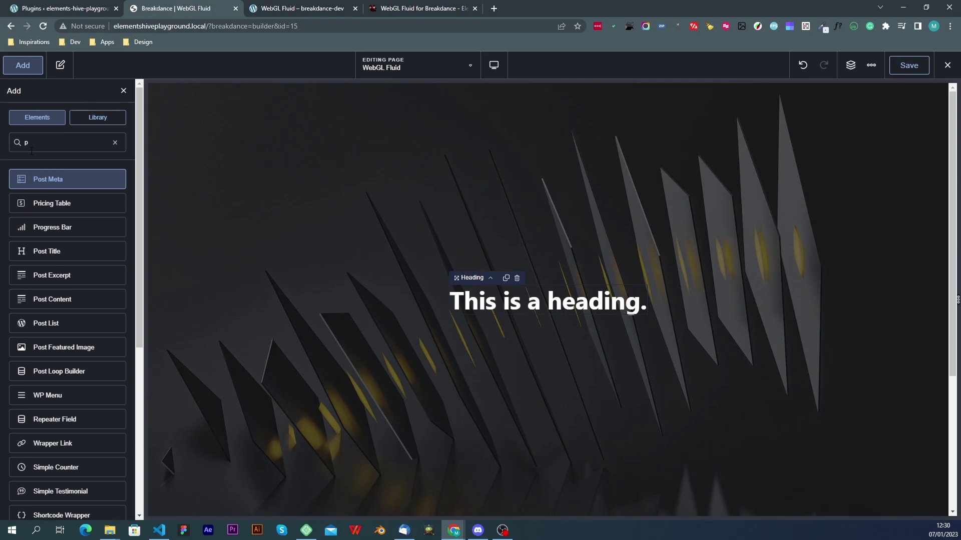
{"action": "type", "text": "ric"}
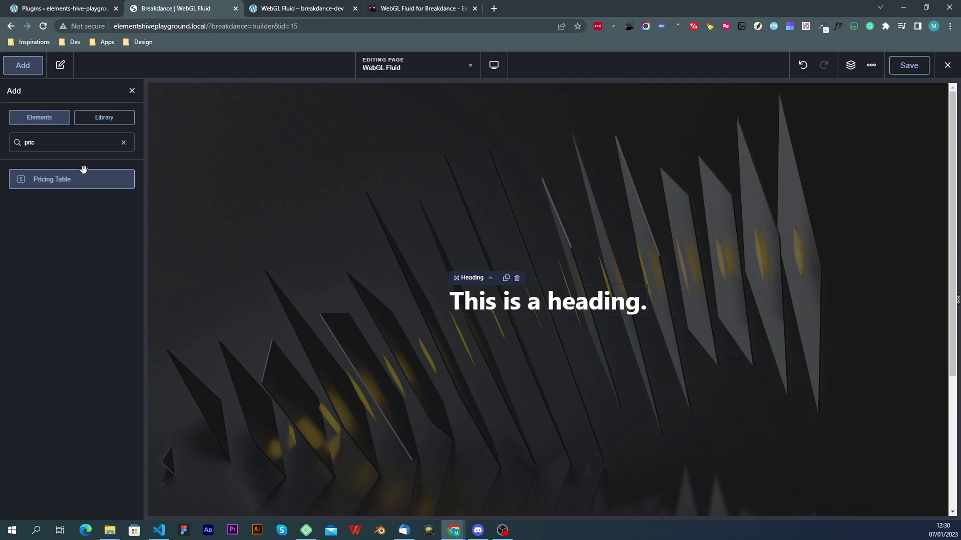
{"action": "left_click_drag", "start_coordinate": [84, 179], "coordinate": [548, 305]}
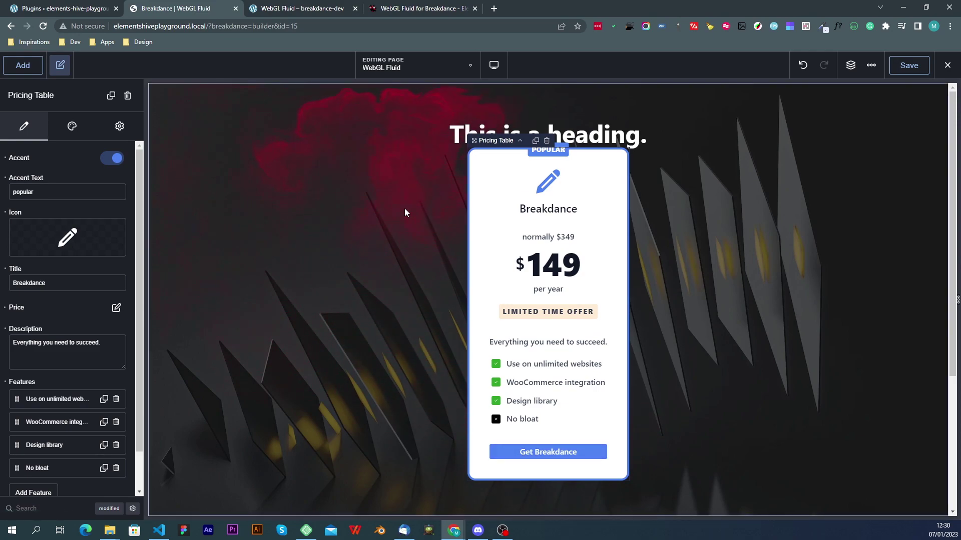
{"action": "left_click", "coordinate": [410, 244]}
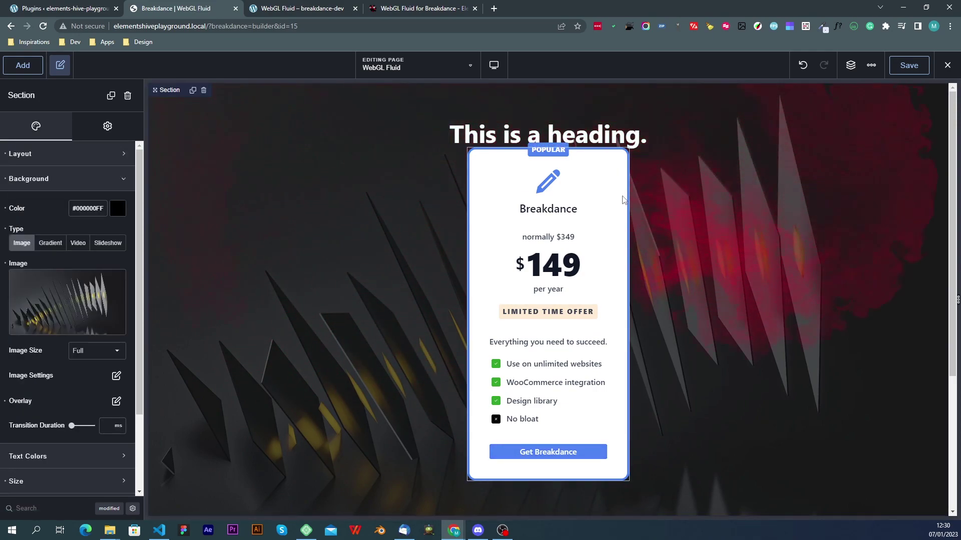
{"action": "left_click", "coordinate": [623, 199]}
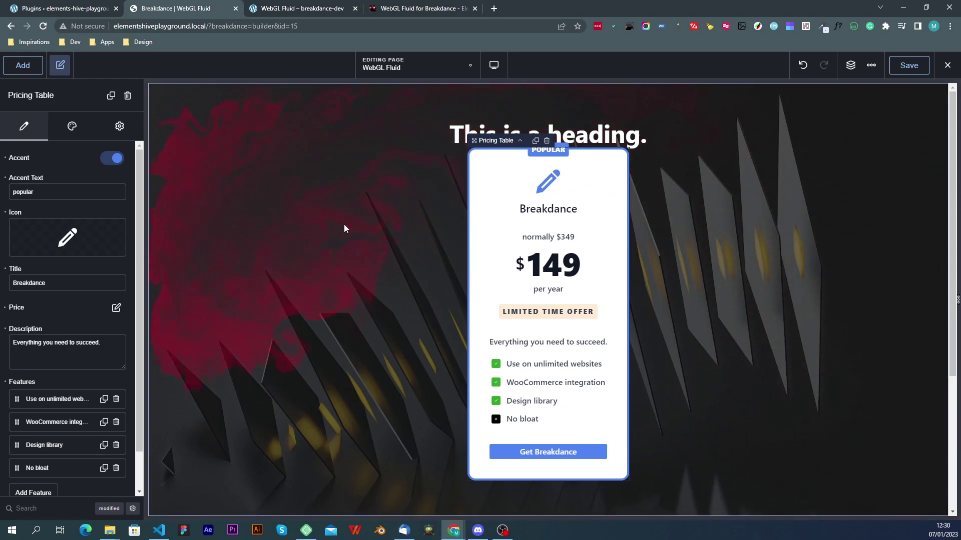